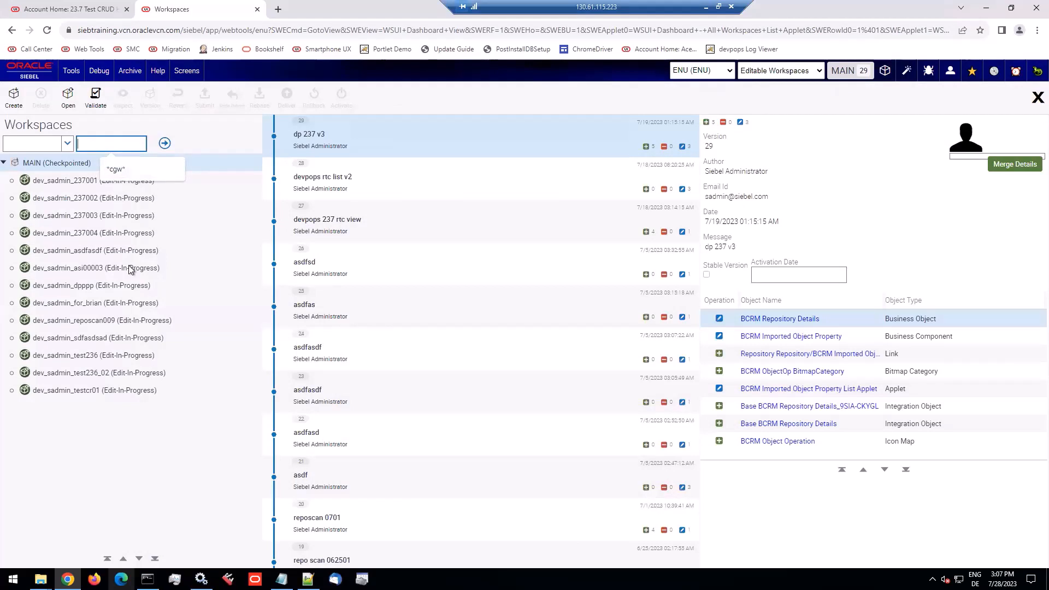
# Check the available saved queries, and run an empty search to list all workspaces under MAIN
pyautogui.click(790, 71)
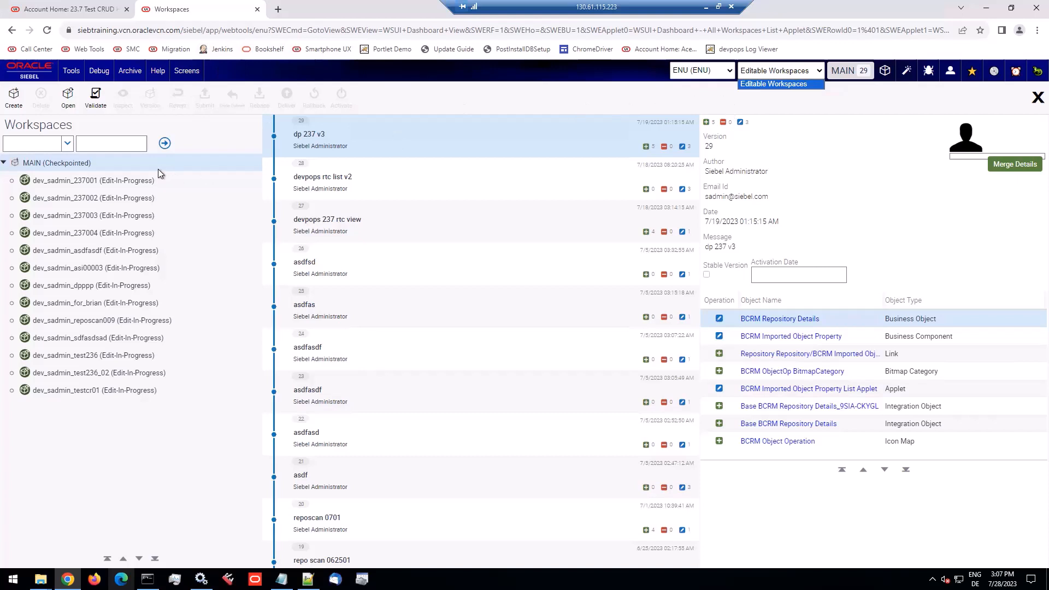
pyautogui.click(760, 108)
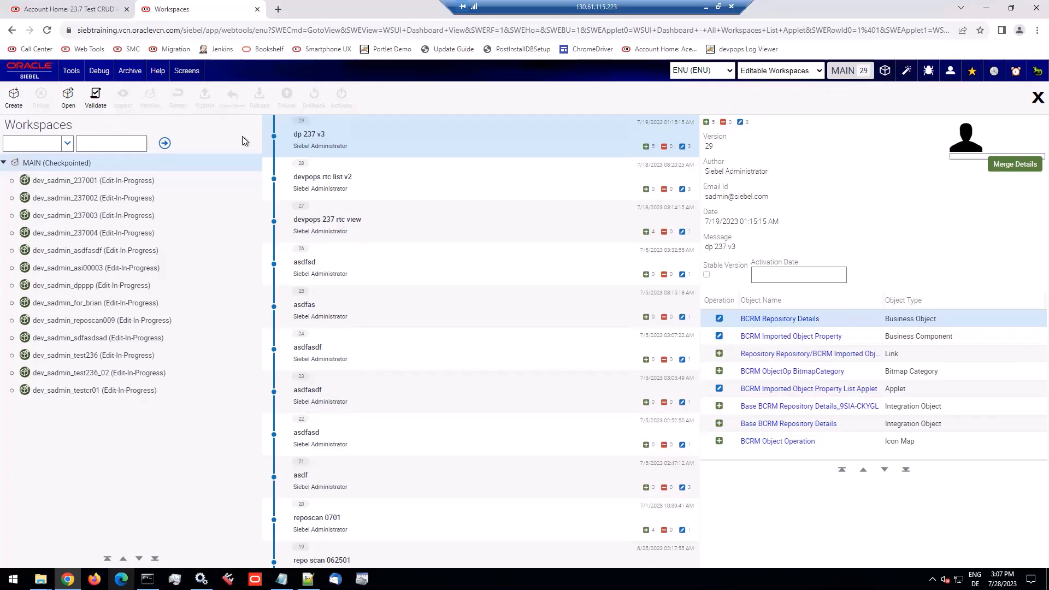
pyautogui.click(122, 145)
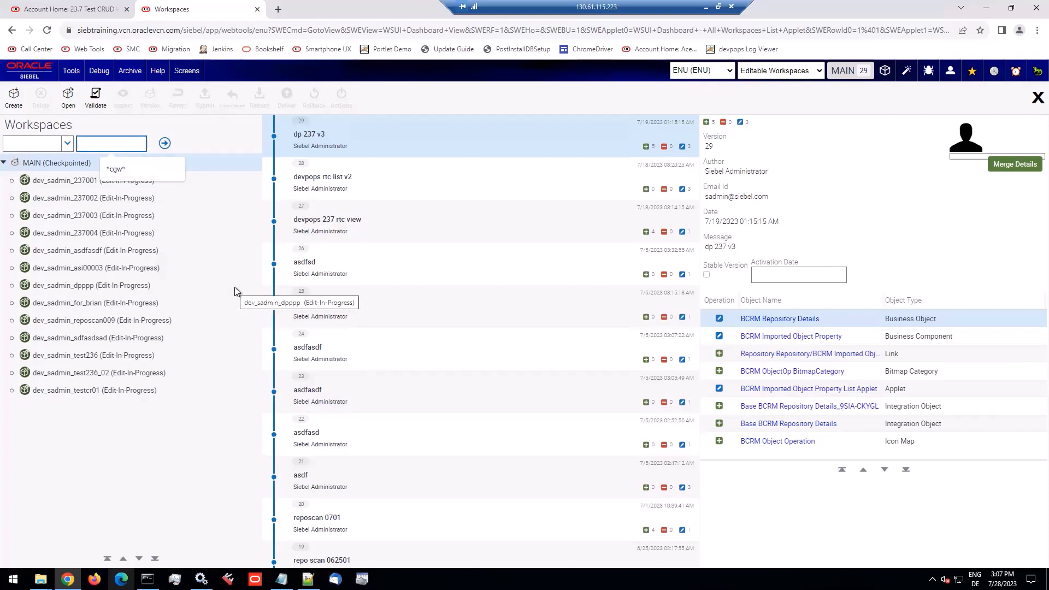
pyautogui.click(164, 143)
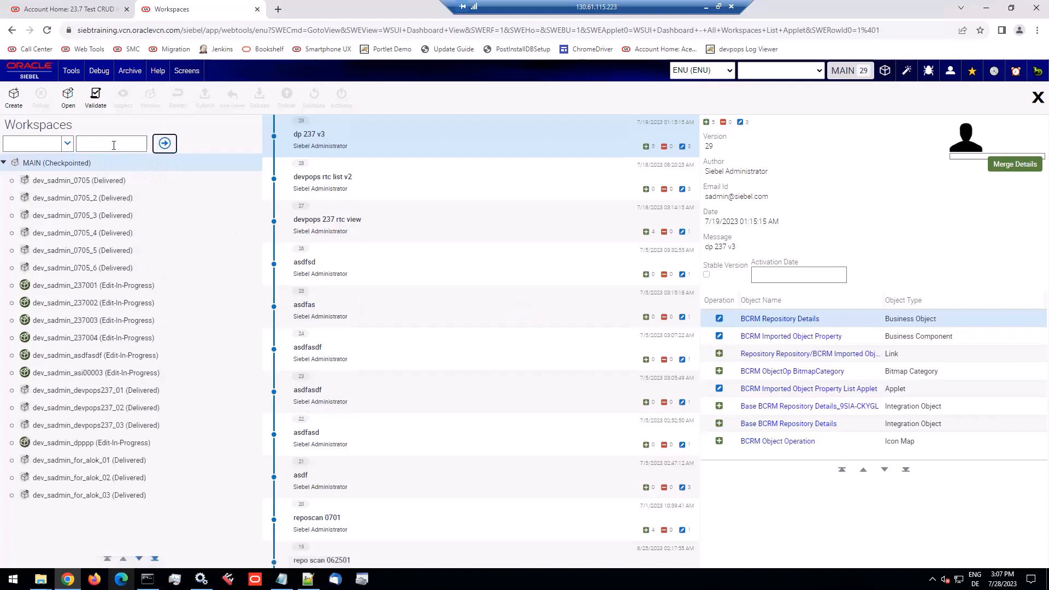
# Filter the workspace list by the search text "Delivered"
pyautogui.click(114, 145)
pyautogui.write('De')
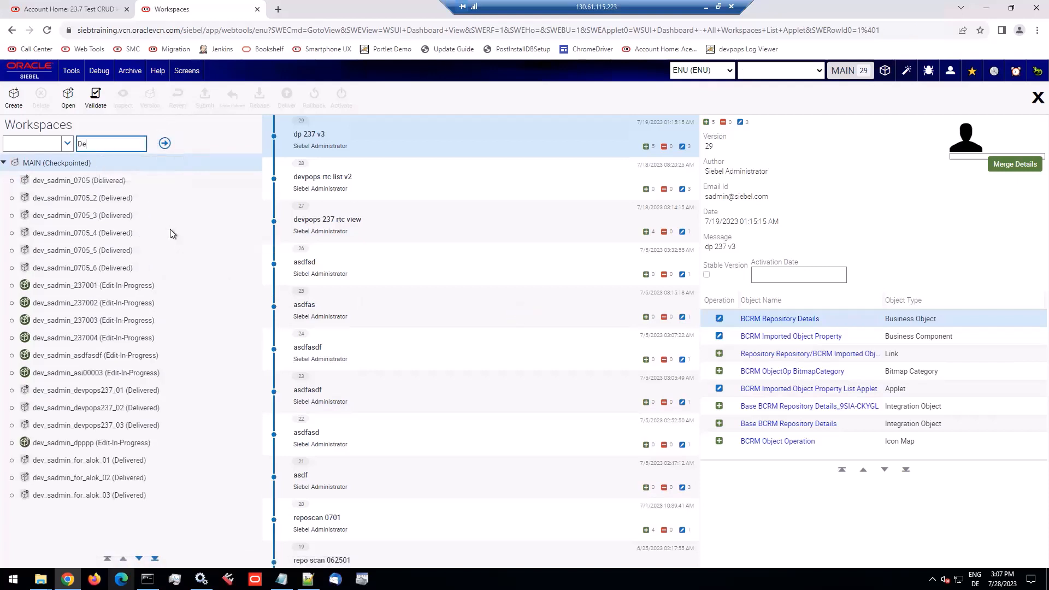
pyautogui.write('livered')
pyautogui.click(163, 143)
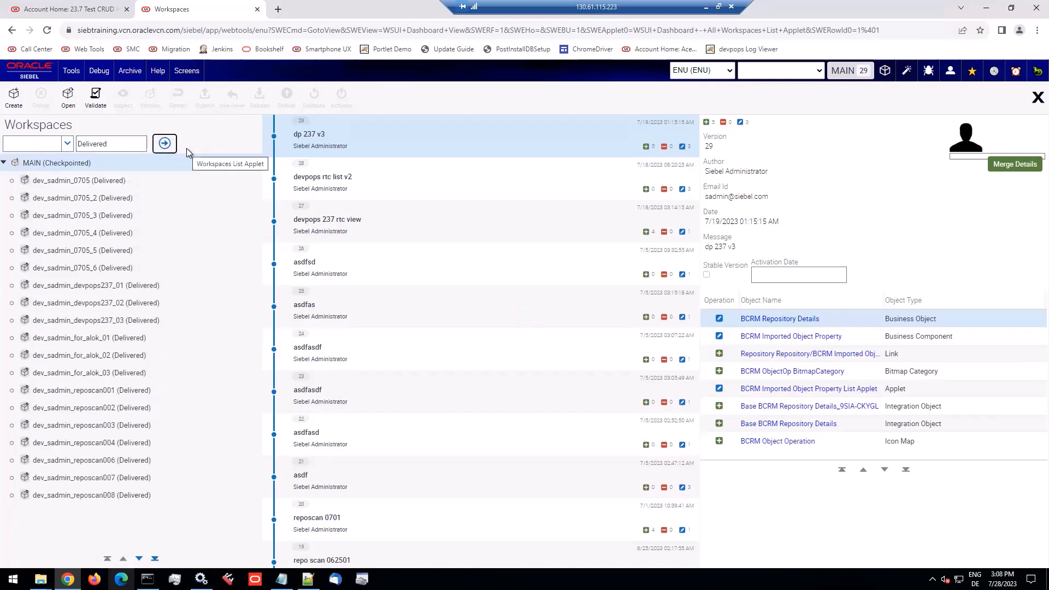
# Save the current workspace filter as a query named "Delivered Workspaces"
pyautogui.click(71, 71)
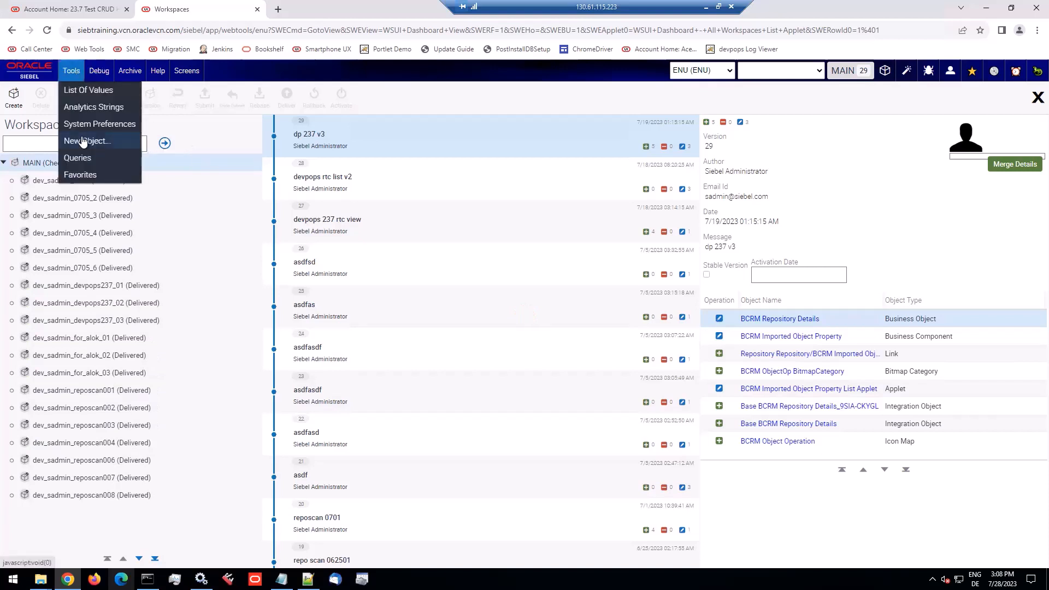
pyautogui.moveTo(83, 159)
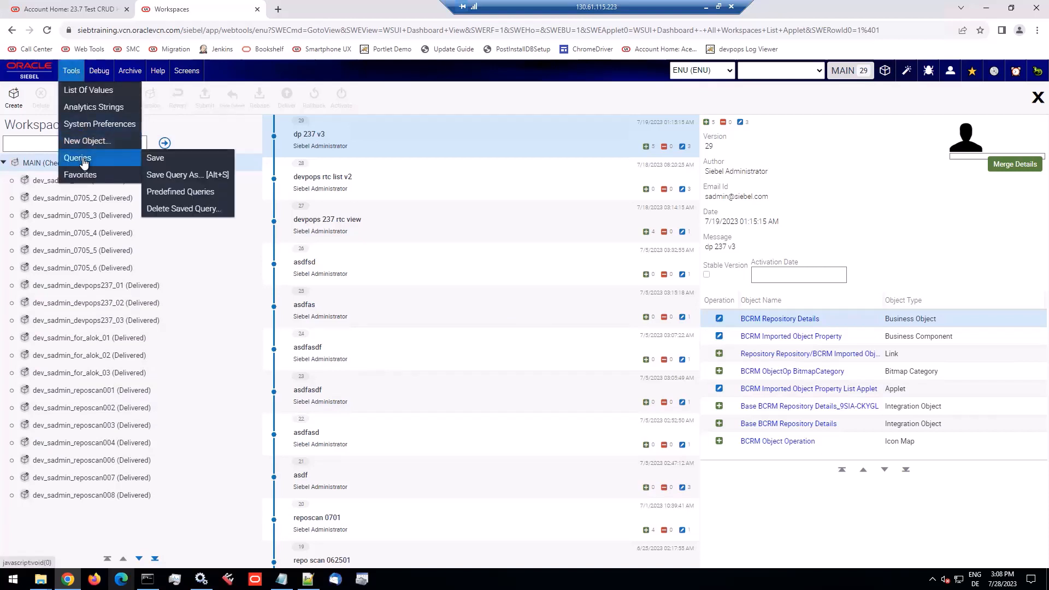
pyautogui.click(176, 175)
pyautogui.write('Del')
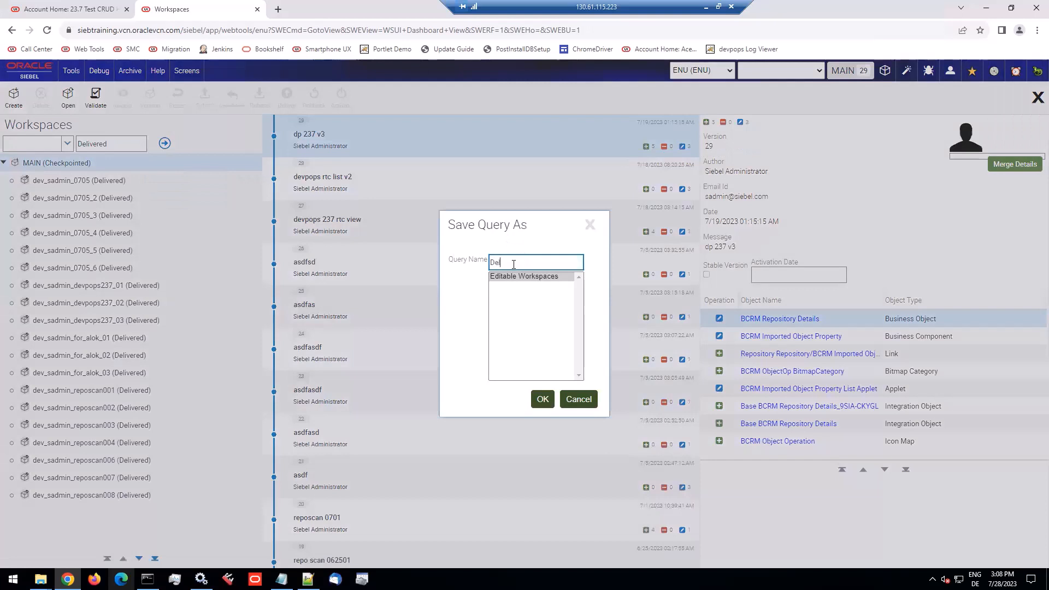
pyautogui.write('ivered Workspaces')
pyautogui.click(543, 401)
# Apply the saved "Editable Workspaces" query and expand the MAIN workspace
pyautogui.click(799, 73)
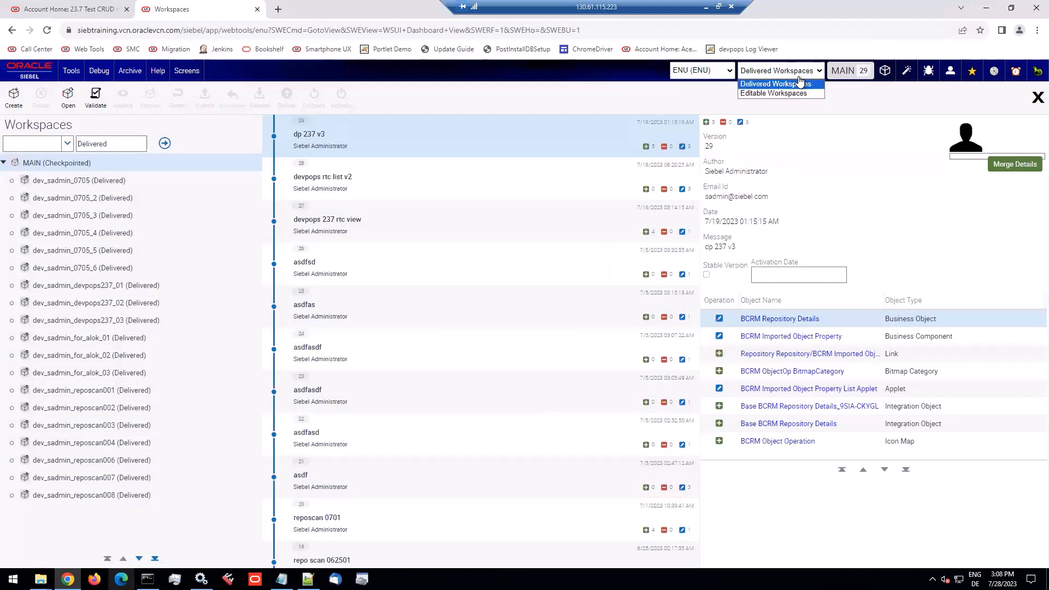
pyautogui.click(789, 93)
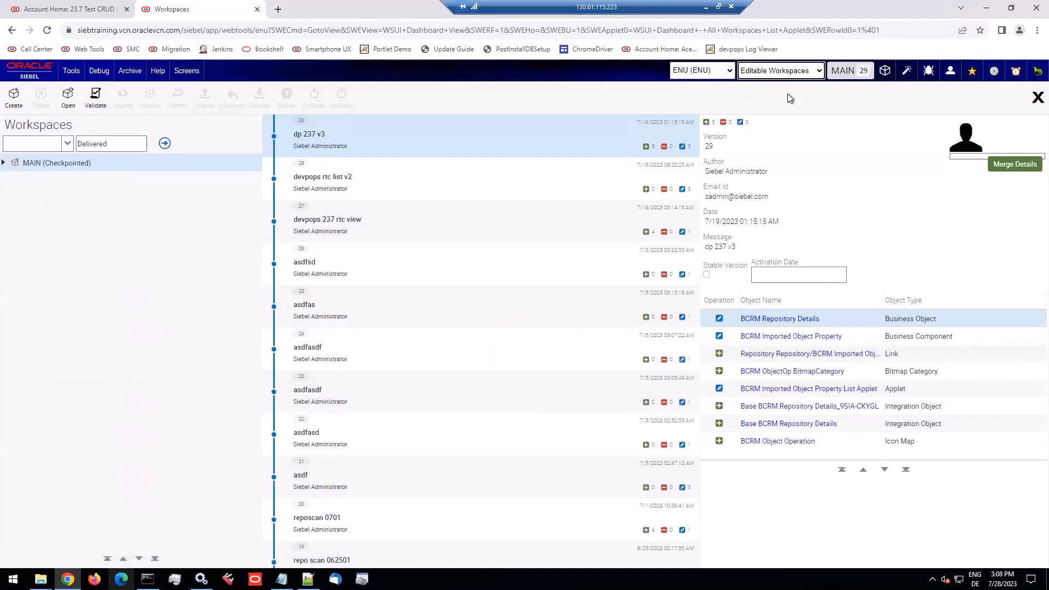
pyautogui.click(4, 163)
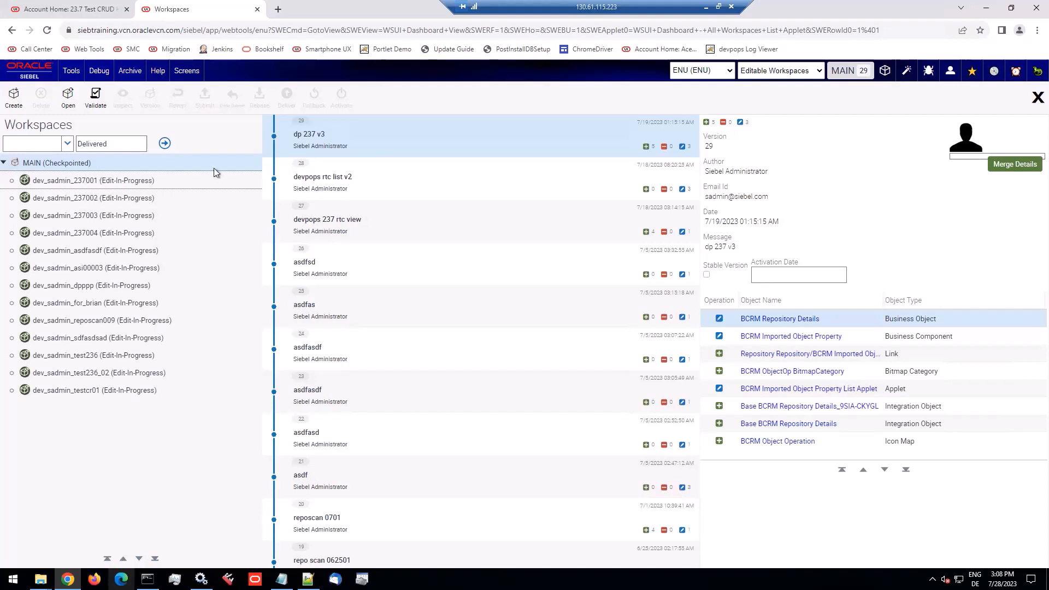
# Open the predefined queries list and examine the "Delivered Workspaces" query's definition, its Private flag and the available saved queries
pyautogui.click(69, 75)
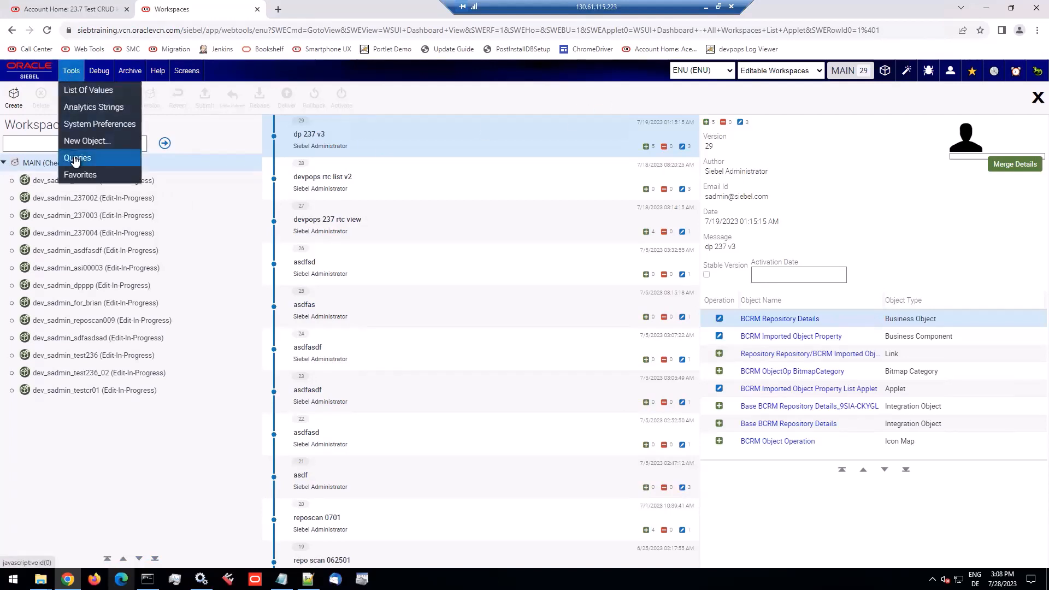
pyautogui.moveTo(79, 158)
pyautogui.click(167, 192)
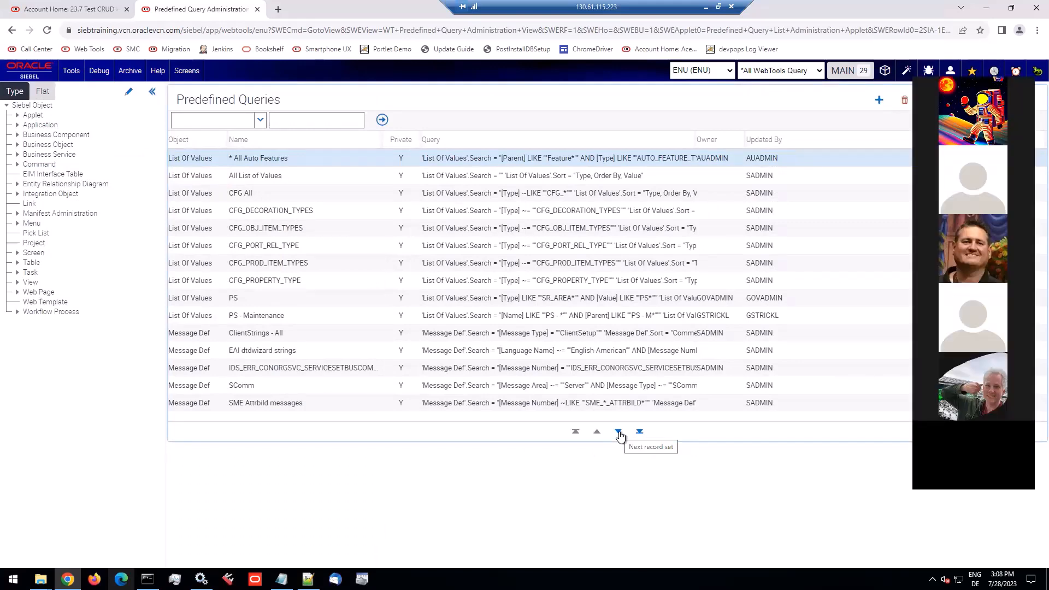
pyautogui.click(619, 432)
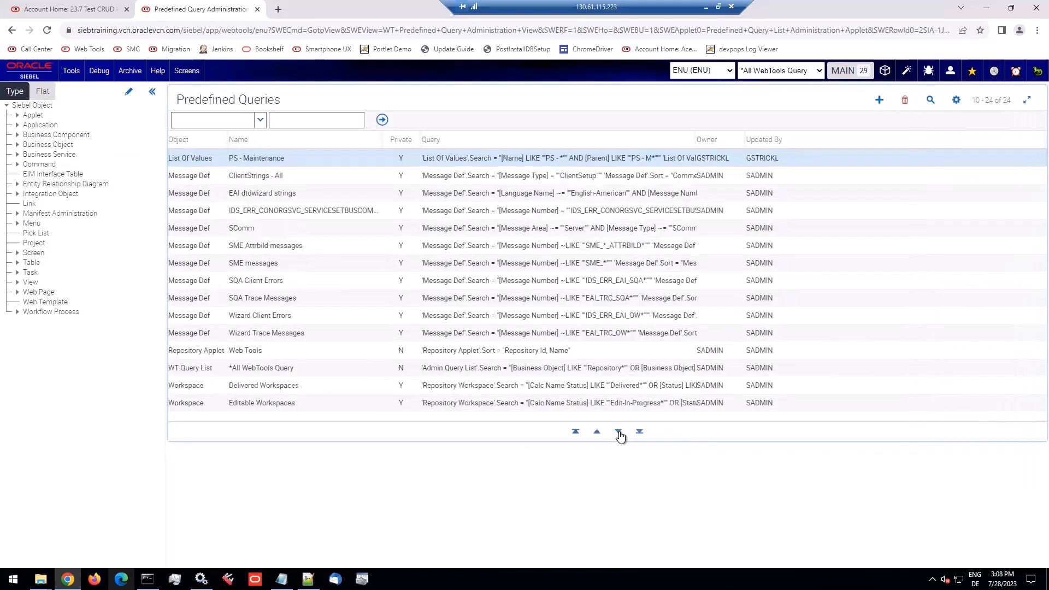
pyautogui.click(330, 386)
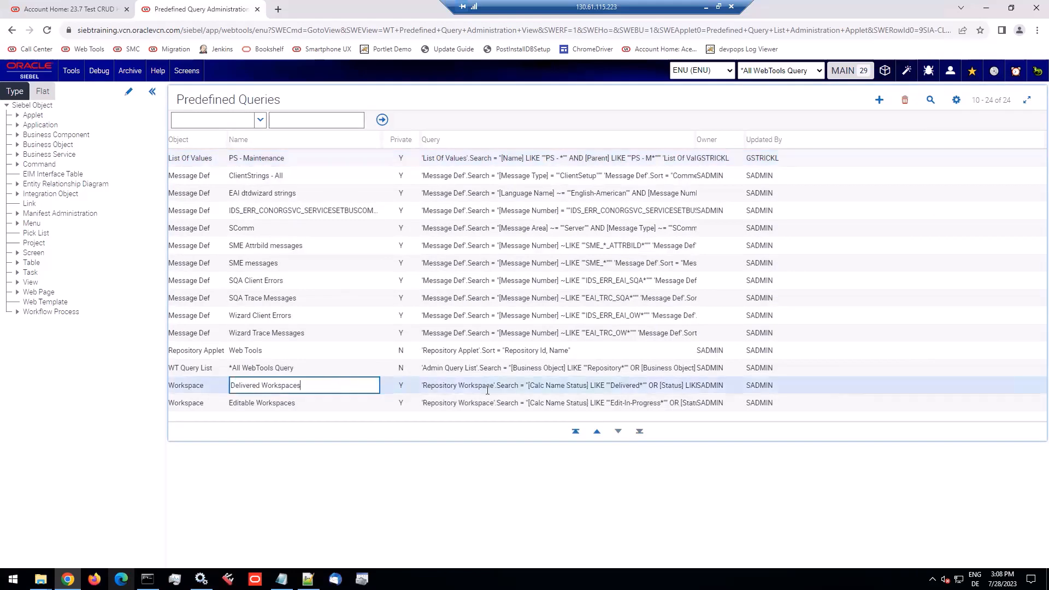
pyautogui.click(488, 390)
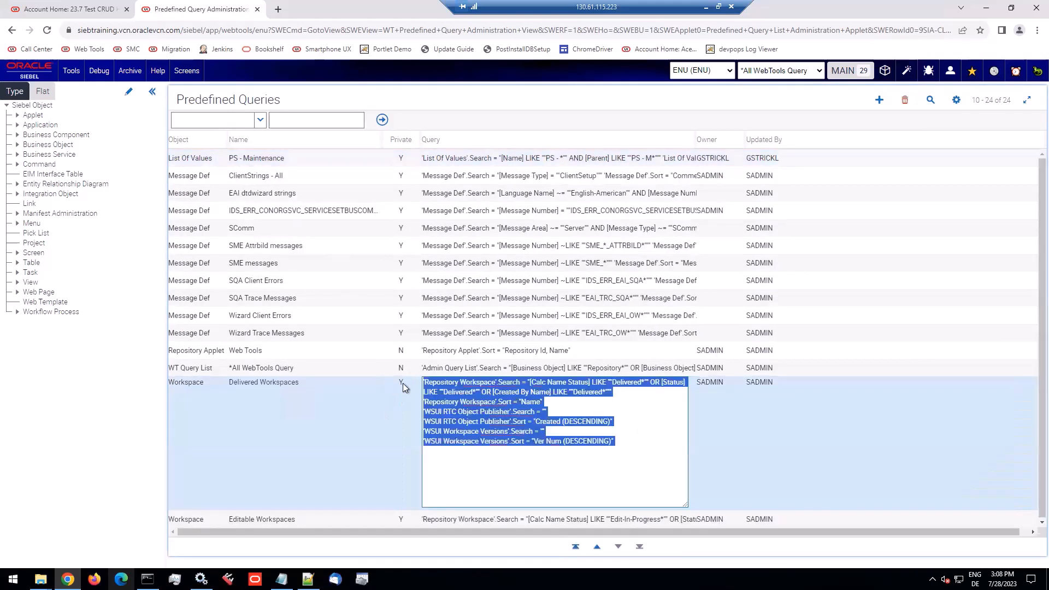
pyautogui.click(403, 385)
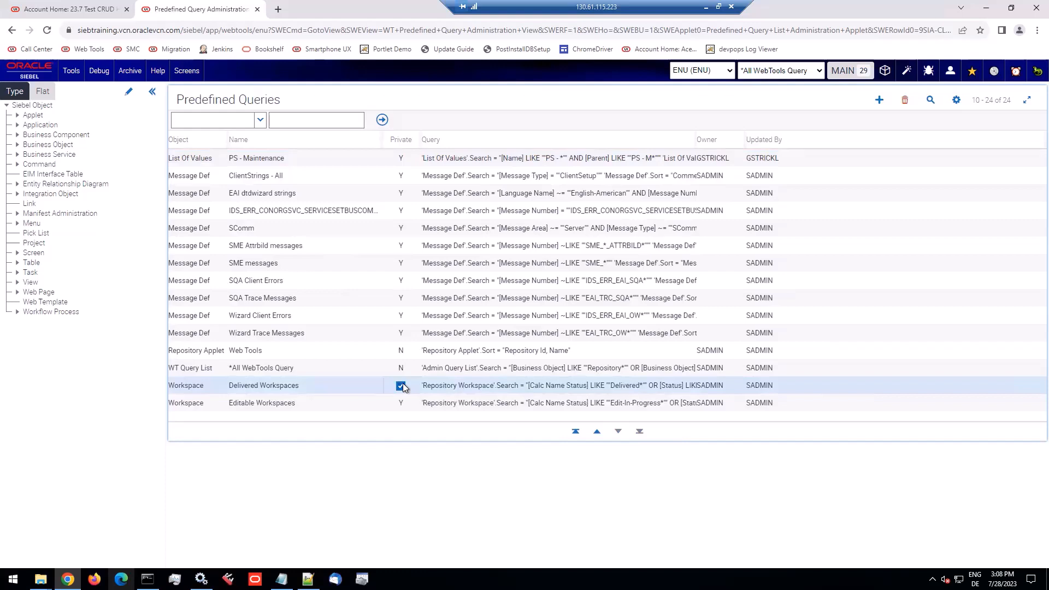
pyautogui.click(816, 71)
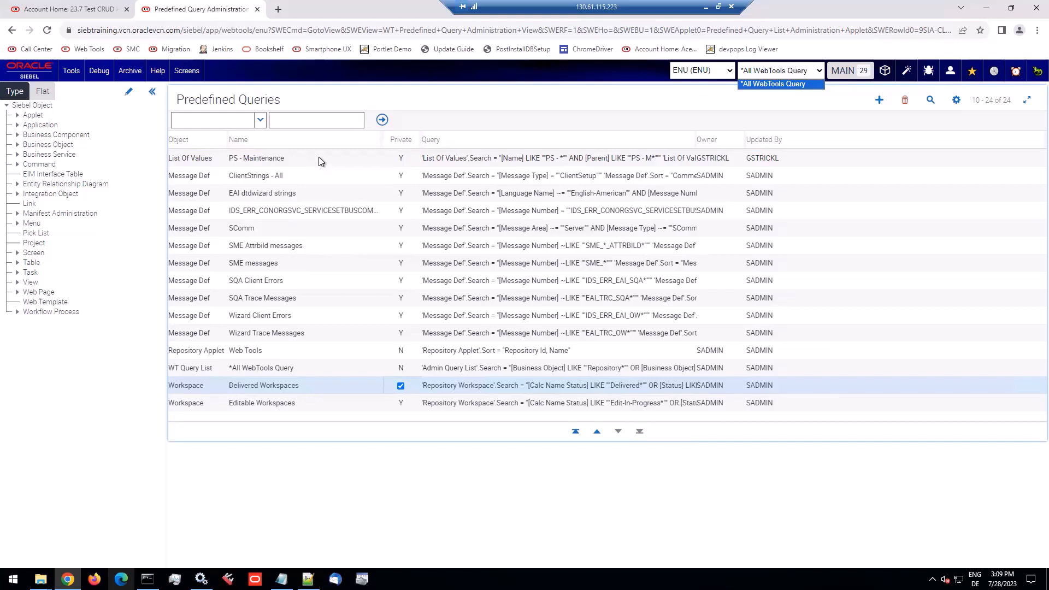
# List the business components and start adding "ABO Bulk Request Action Set - Simple" to the favorites
pyautogui.click(40, 135)
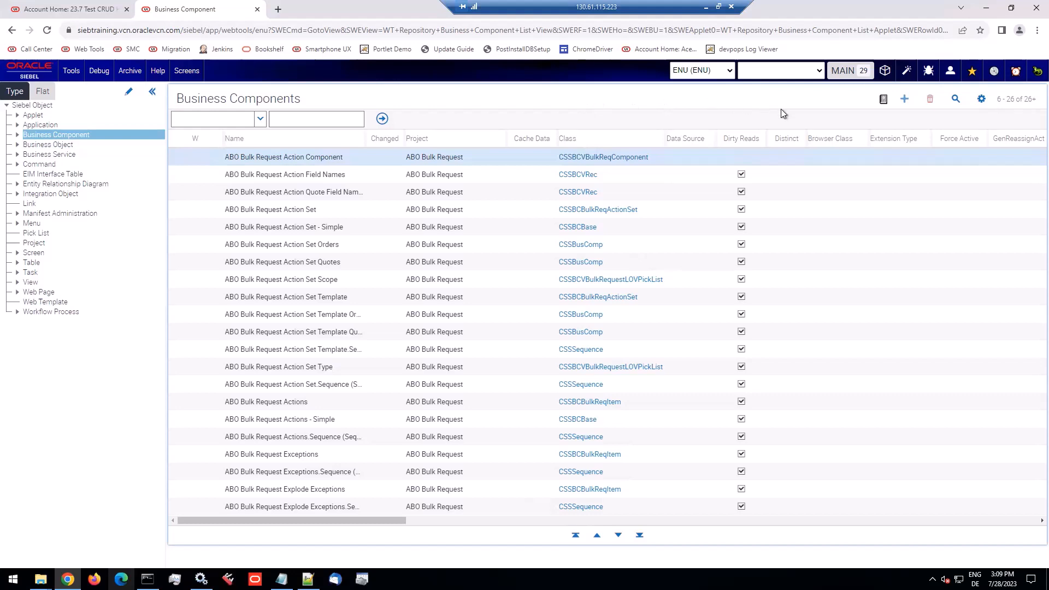
pyautogui.click(982, 99)
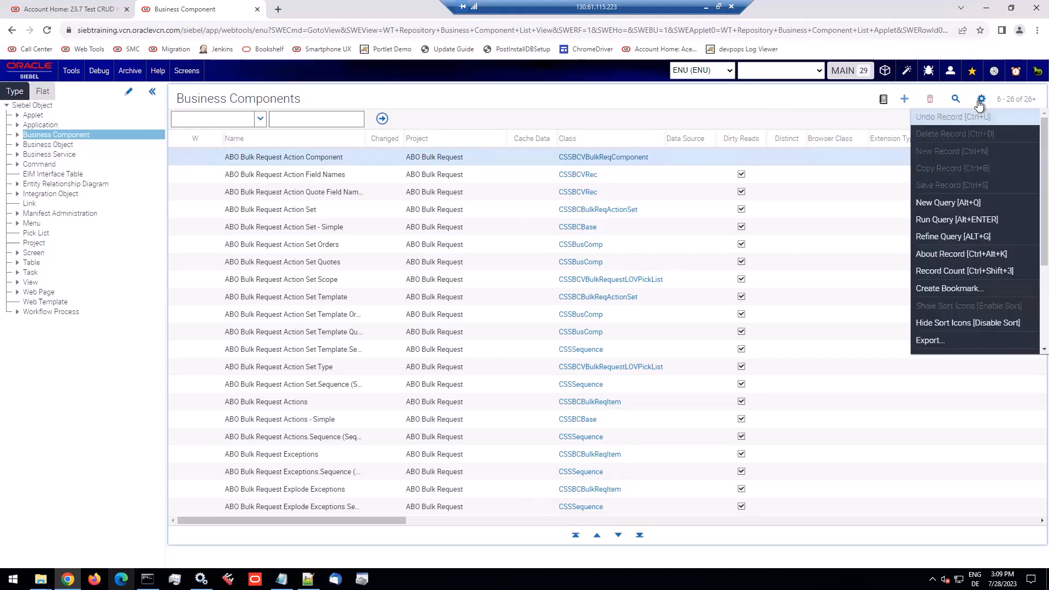
pyautogui.scroll(-3, 985, 289)
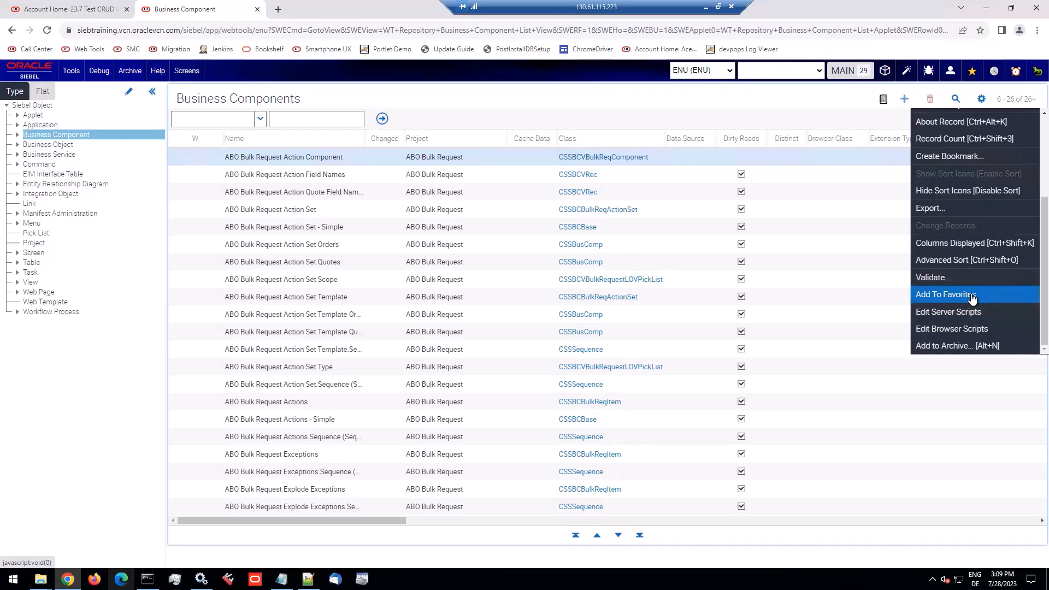
pyautogui.click(332, 231)
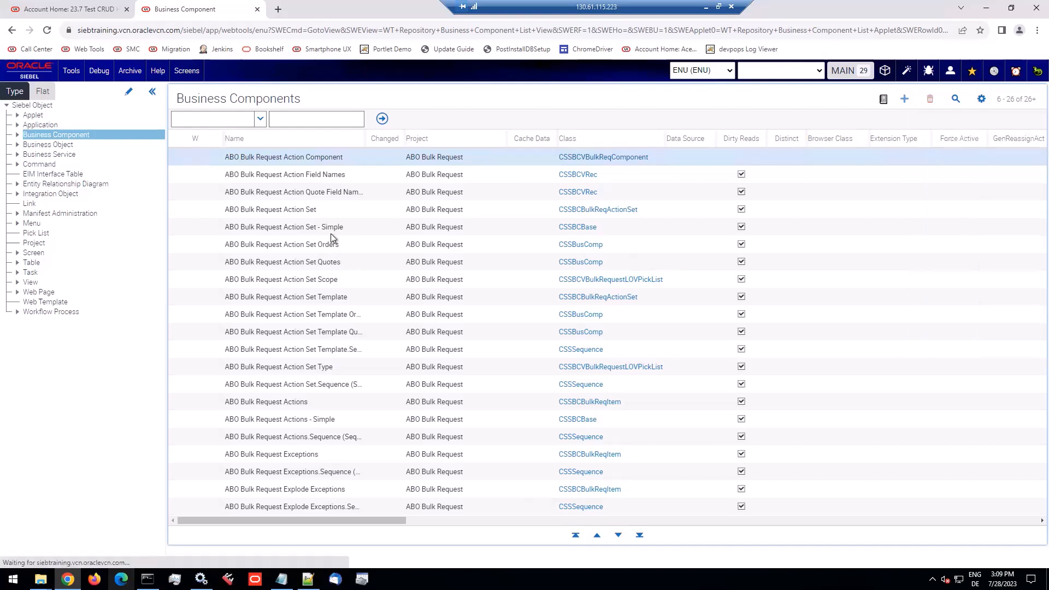
pyautogui.click(982, 99)
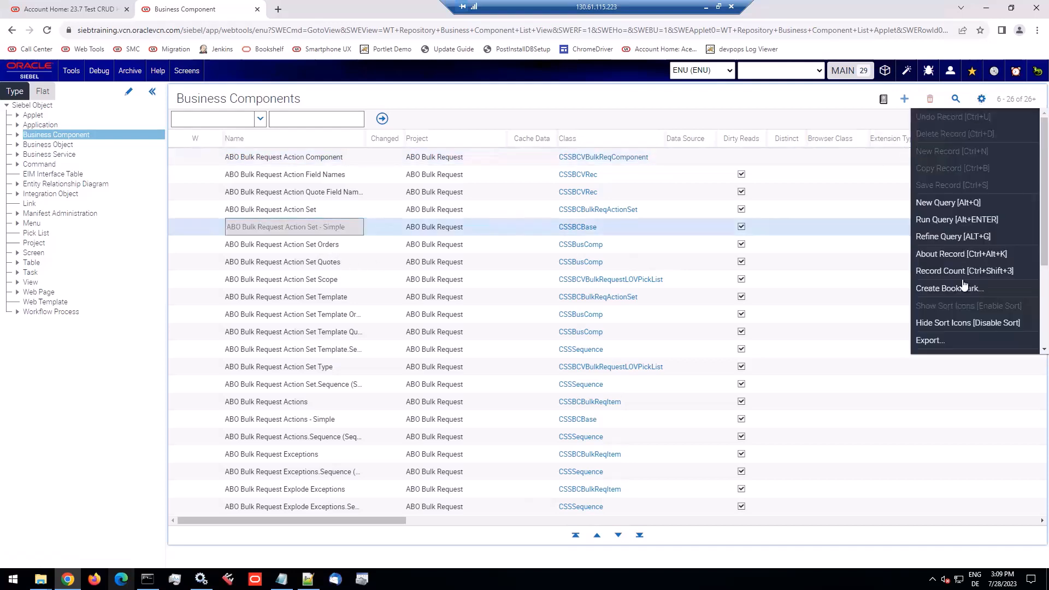
pyautogui.scroll(-3, 965, 294)
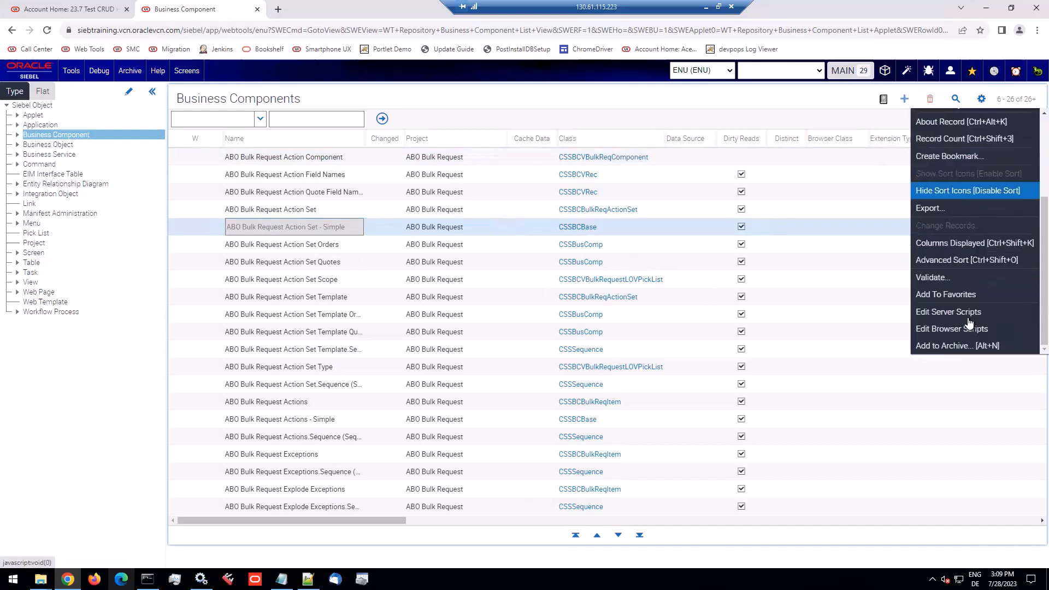
pyautogui.click(967, 294)
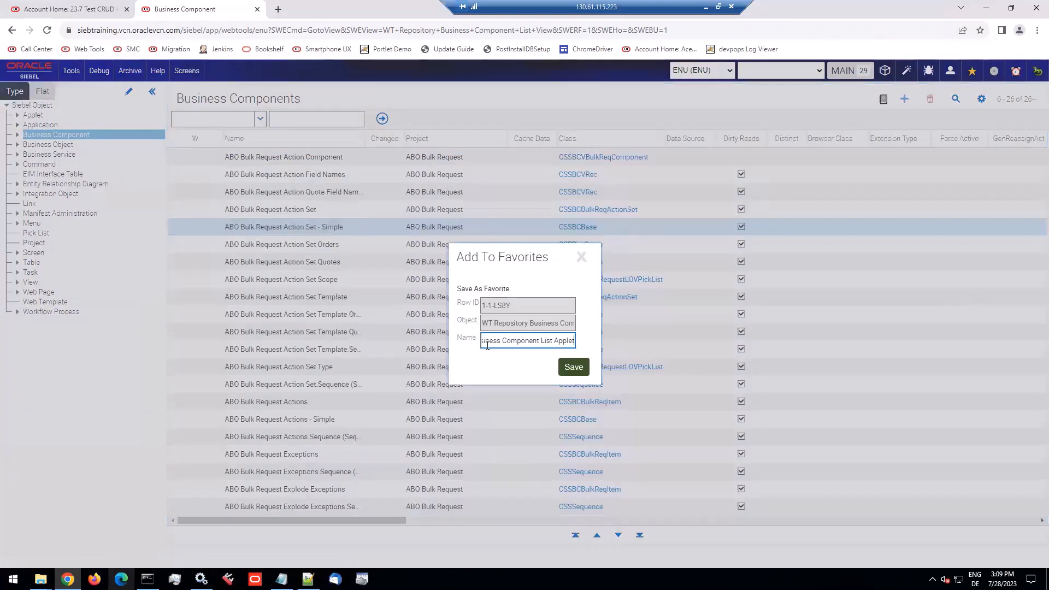
# Replace the proposed favorite name with "Fave BC" and save the favorite
pyautogui.moveTo(486, 342); pyautogui.dragTo(581, 342)
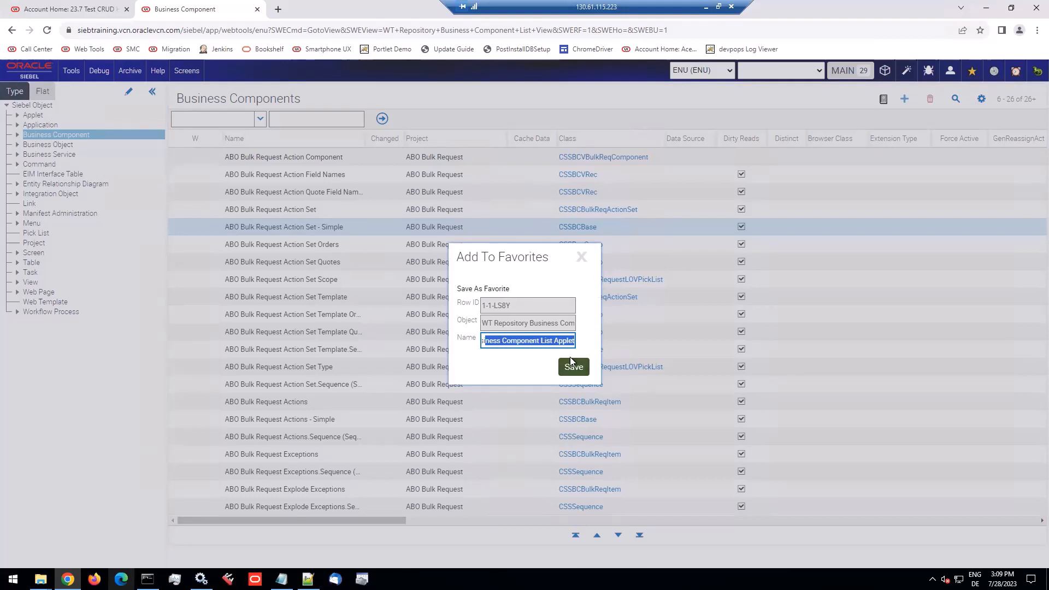
pyautogui.press('BackSpace')
pyautogui.press('BackSpace')
pyautogui.press('BackSpace')
pyautogui.press('BackSpace')
pyautogui.press('BackSpace')
pyautogui.press('BackSpace')
pyautogui.press('BackSpace')
pyautogui.press('BackSpace')
pyautogui.press('BackSpace')
pyautogui.press('BackSpace')
pyautogui.press('BackSpace')
pyautogui.press('BackSpace')
pyautogui.press('BackSpace')
pyautogui.press('BackSpace')
pyautogui.press('BackSpace')
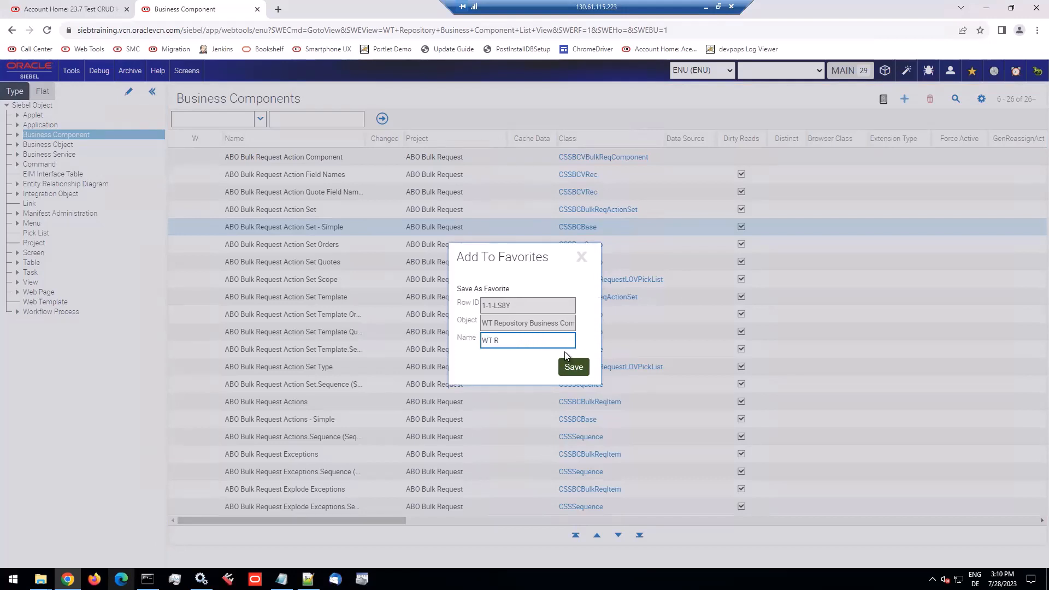
pyautogui.press('BackSpace')
pyautogui.press('BackSpace')
pyautogui.press('BackSpace')
pyautogui.press('BackSpace')
pyautogui.write('Fave BC')
pyautogui.click(571, 367)
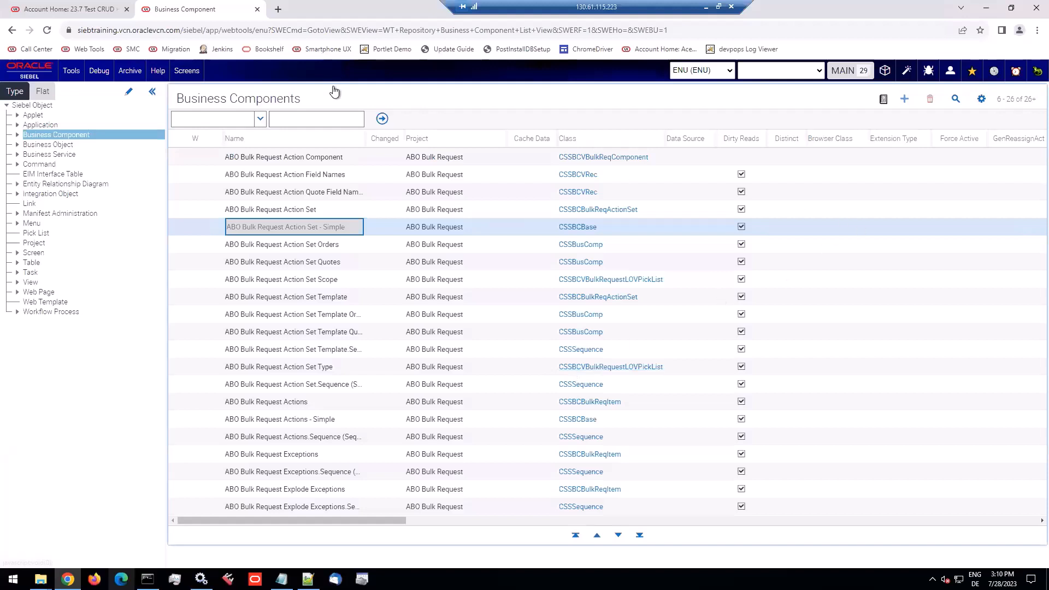
# Show the favorites list and open the "Fave BC" business component from it
pyautogui.click(67, 73)
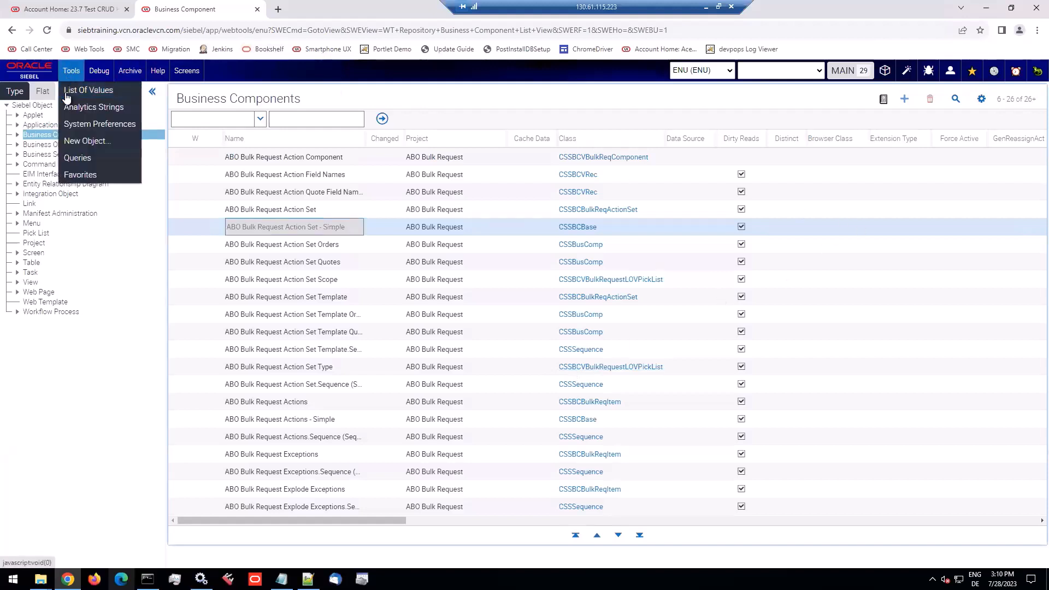
pyautogui.click(76, 176)
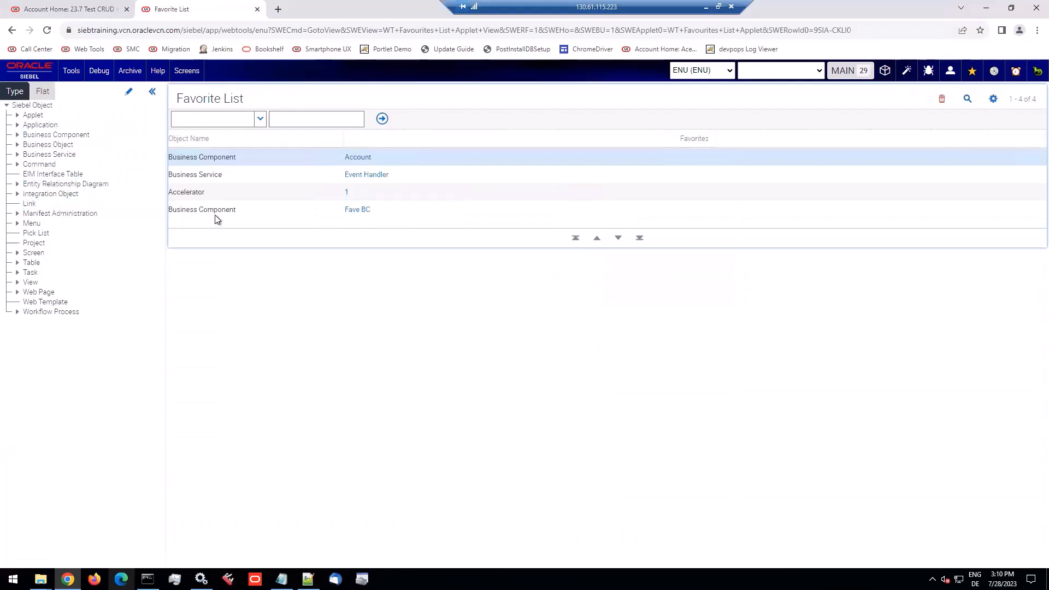
pyautogui.click(217, 213)
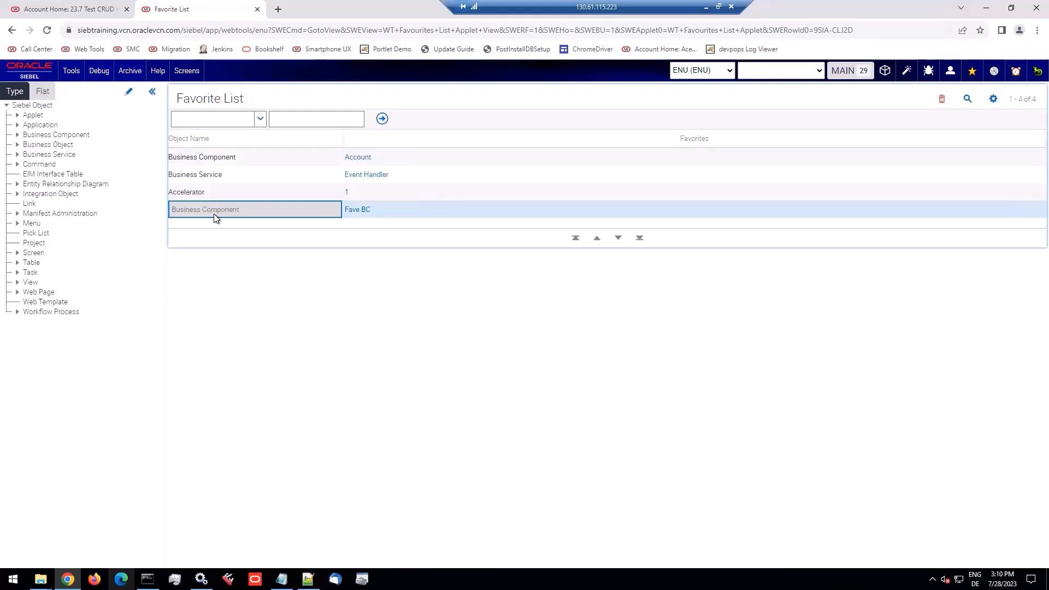
pyautogui.click(358, 210)
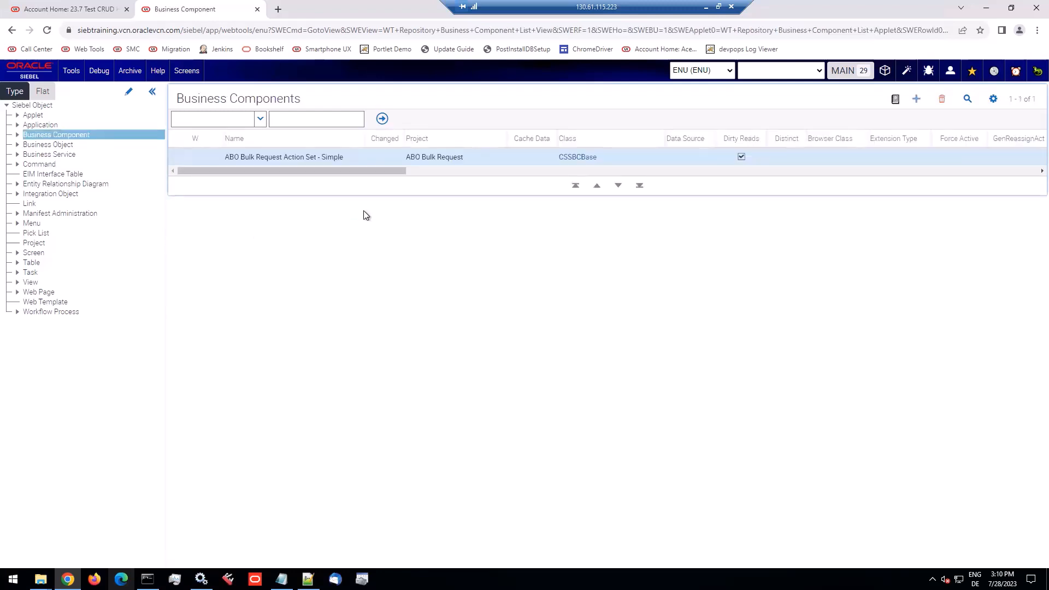
# Save the business object "ADVSCHED SkillMatch" as a favorite under its proposed name and show the favorites list
pyautogui.click(55, 147)
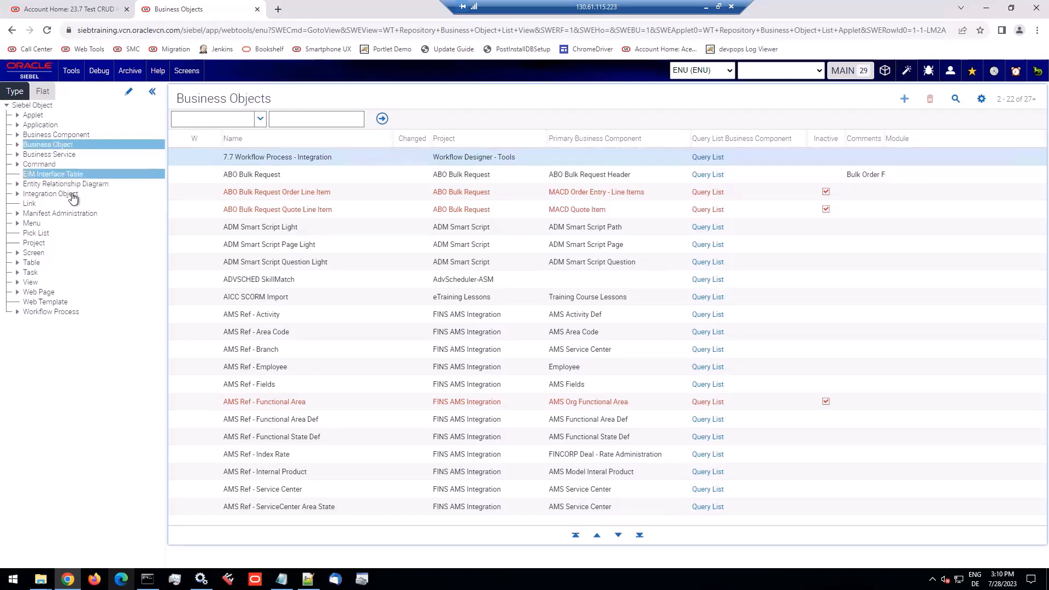
pyautogui.click(276, 316)
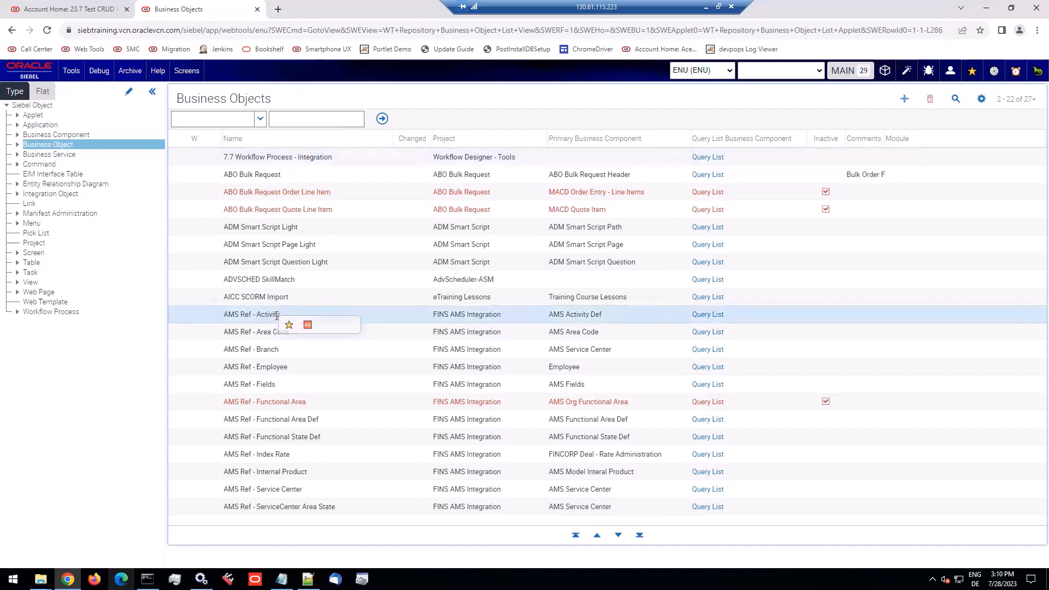
pyautogui.click(297, 280)
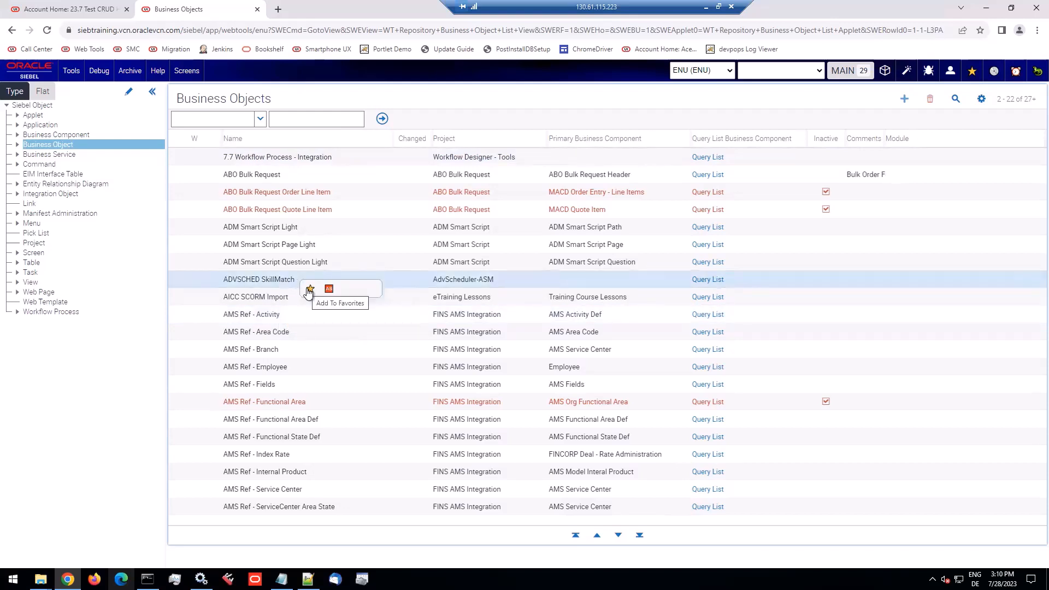
pyautogui.click(309, 289)
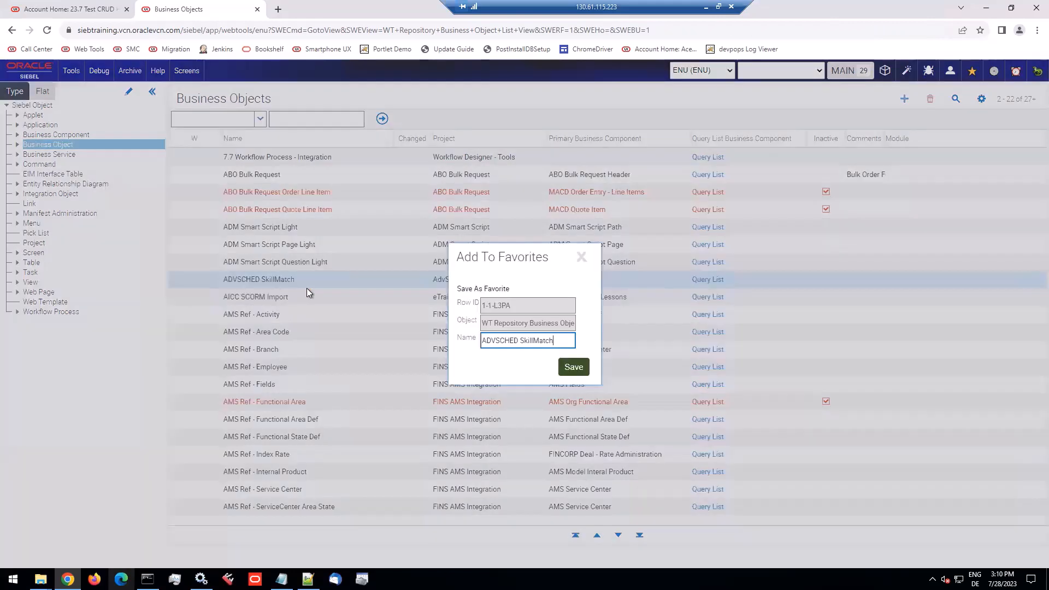
pyautogui.moveTo(568, 341); pyautogui.dragTo(483, 341)
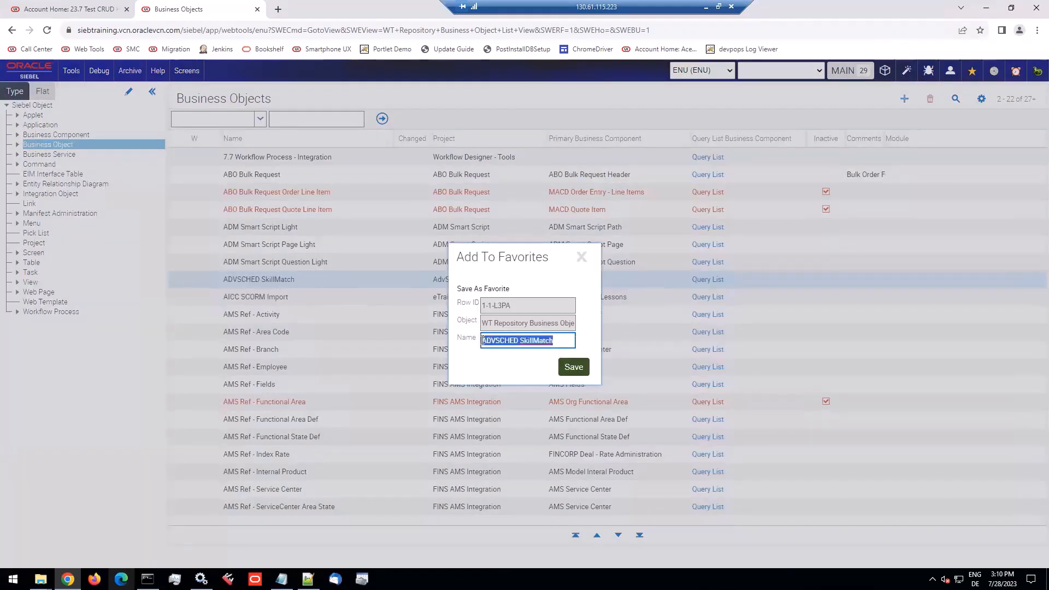
pyautogui.click(577, 367)
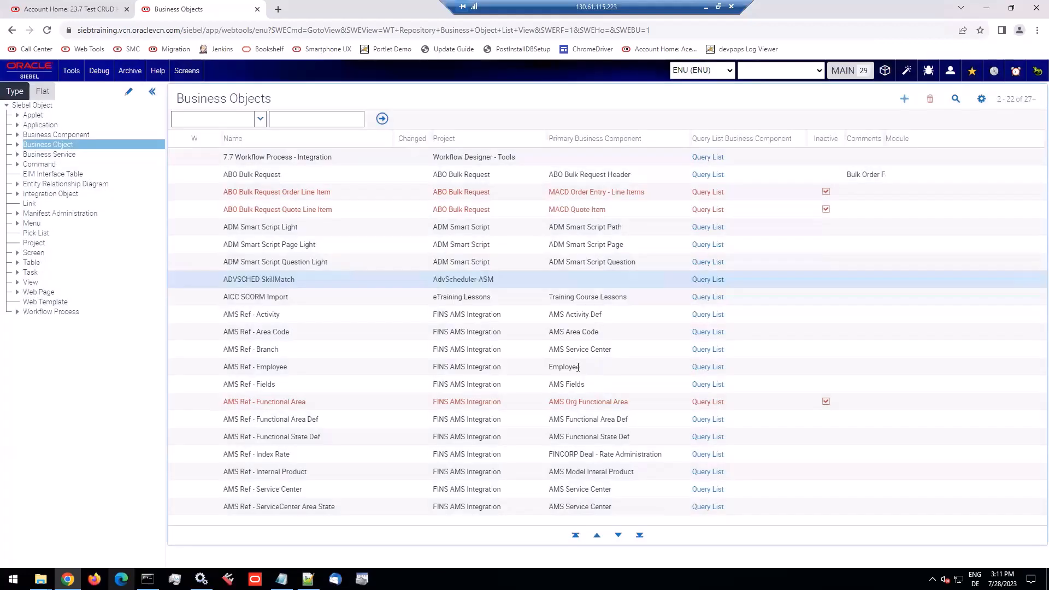
pyautogui.rightClick(973, 75)
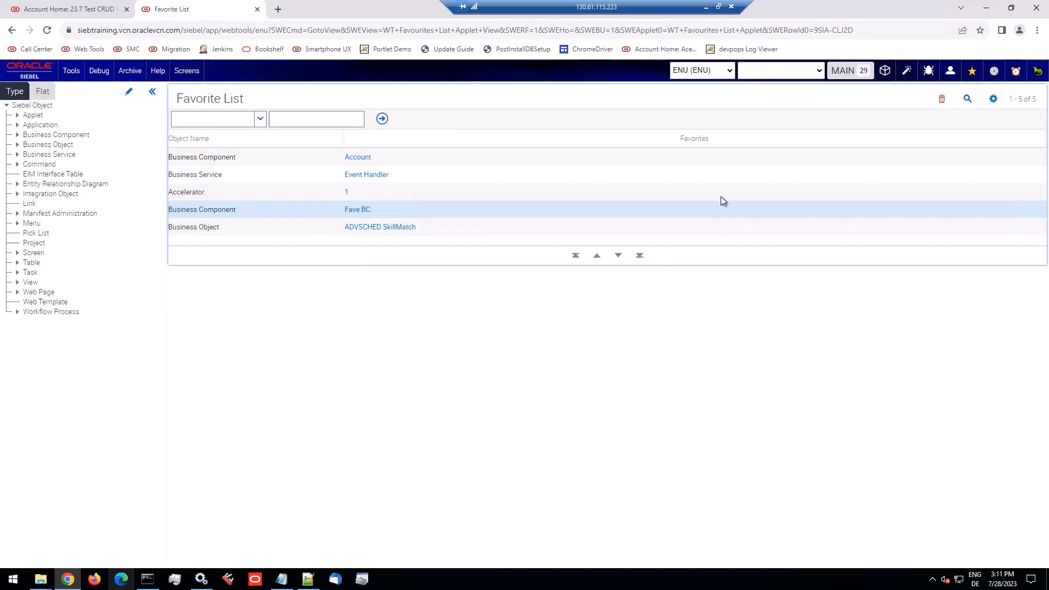
# Minimize the remote session to return to the PowerPoint presentation and advance to the "Applet Layout Editor: Set Tab Order" slide
pyautogui.click(707, 6)
pyautogui.press('Down')
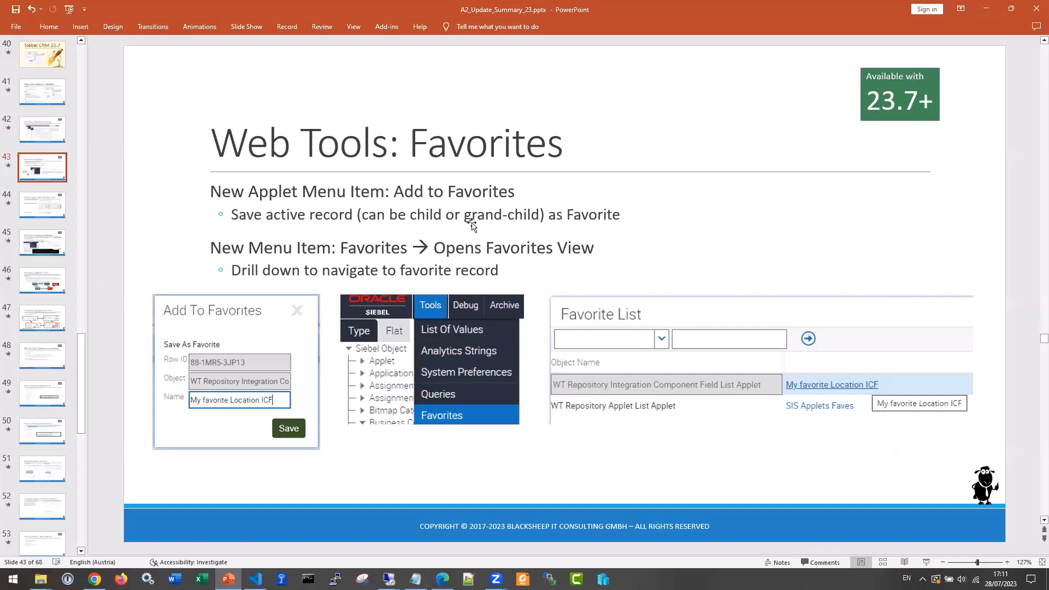
pyautogui.press('Down')
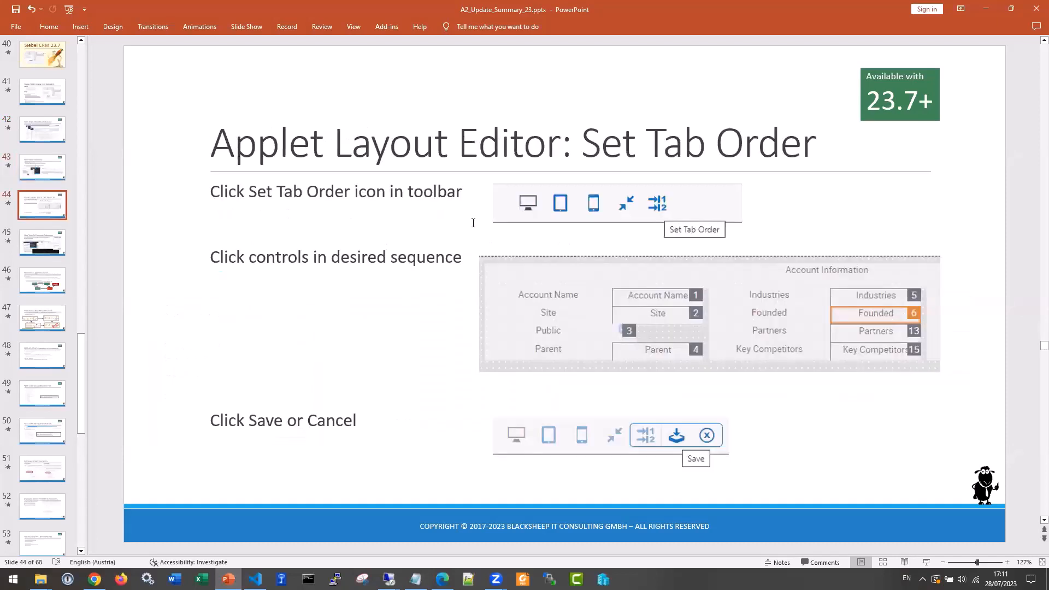
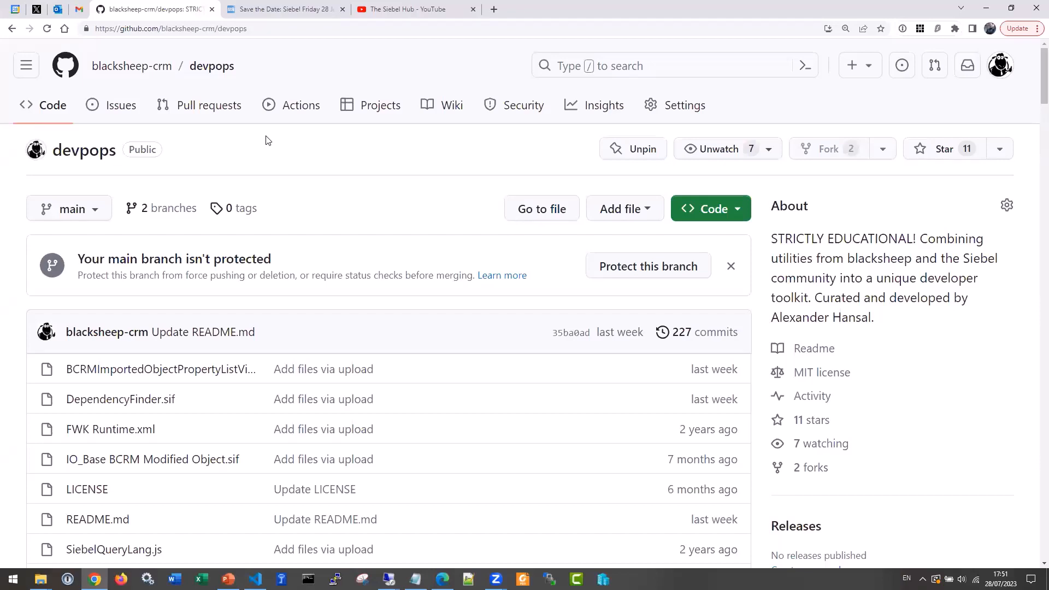
# Examine the devpops README: the "What's New in 23.7.1" section, Dependency Finder and the Web Tools List Applet context menu entry
pyautogui.scroll(-10, 266, 140)
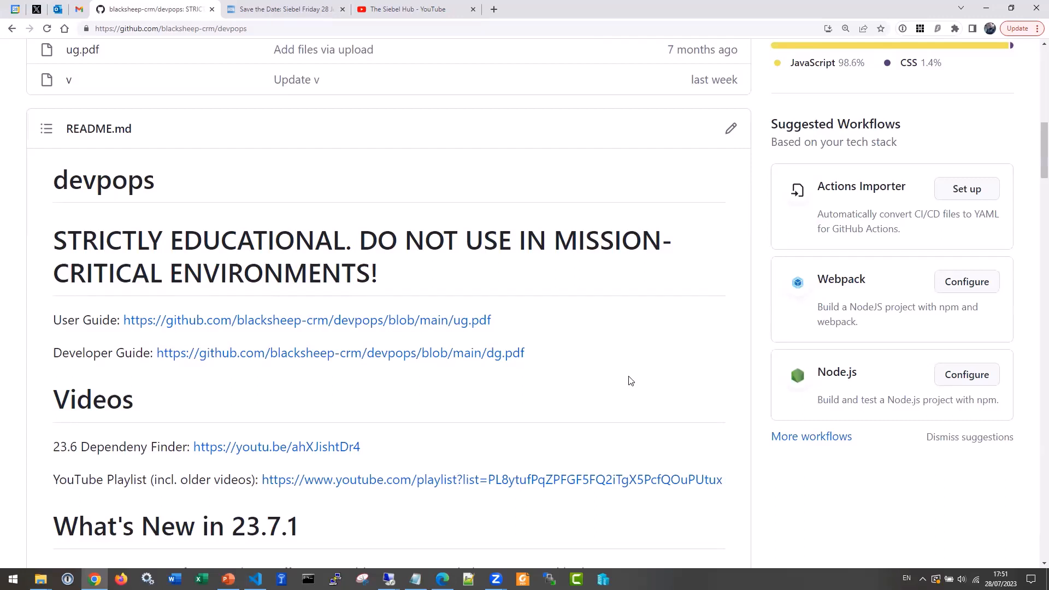
pyautogui.scroll(-5, 631, 381)
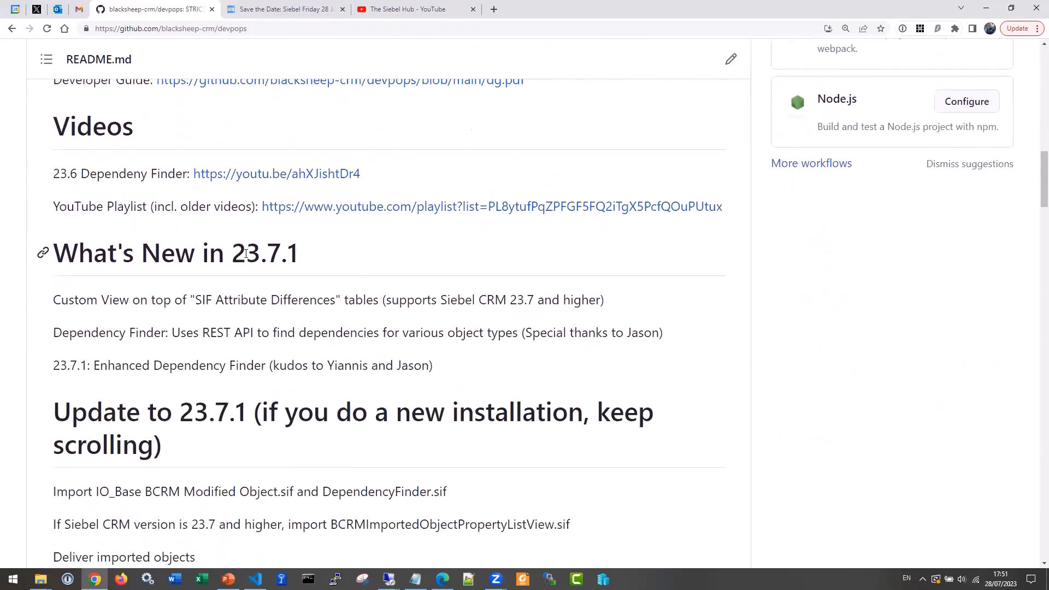
pyautogui.moveTo(234, 257); pyautogui.dragTo(320, 258)
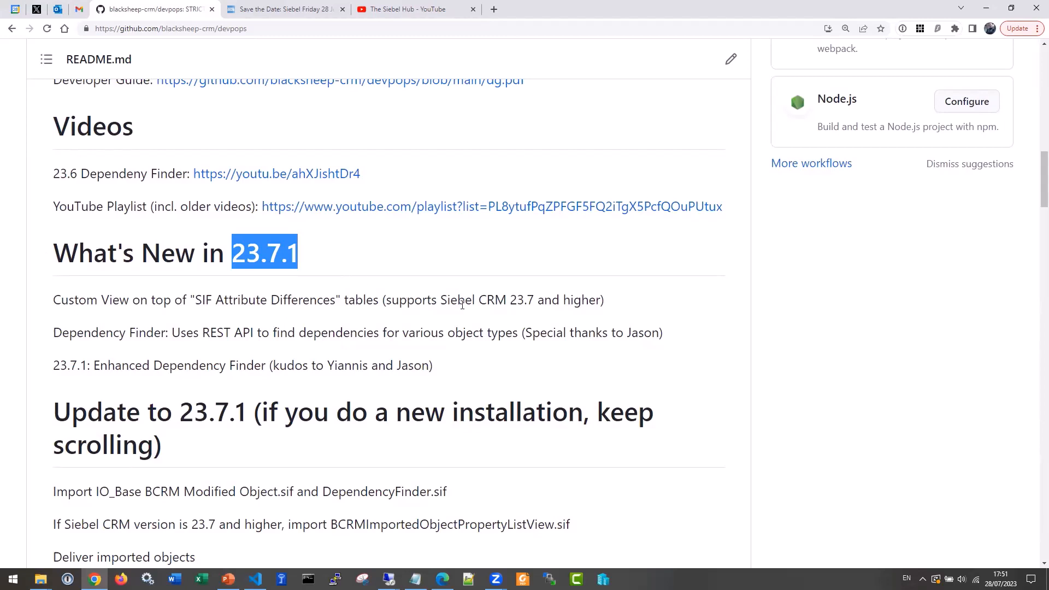
pyautogui.moveTo(511, 300); pyautogui.dragTo(532, 301)
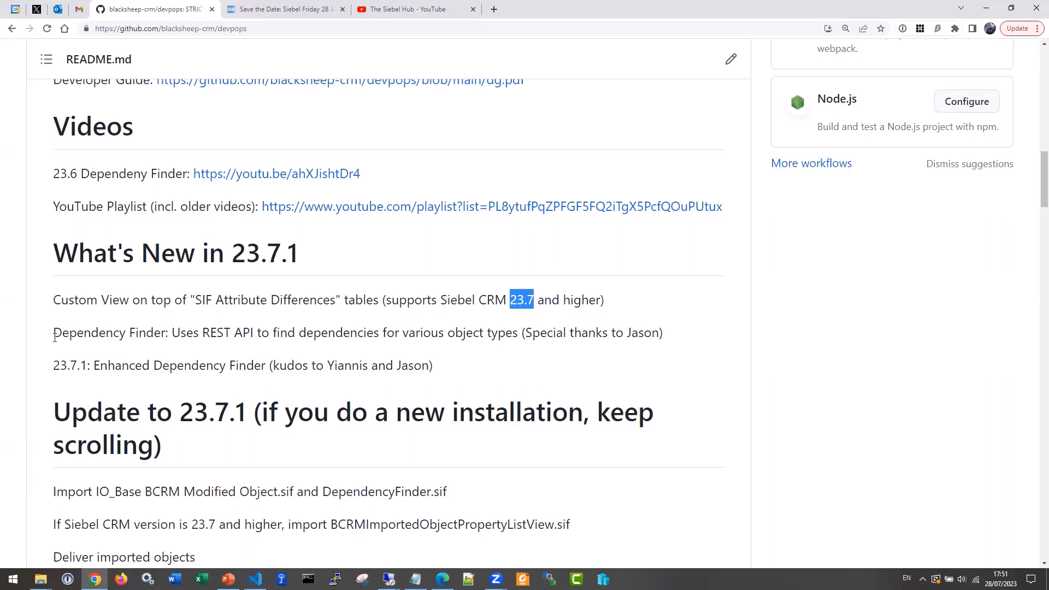
pyautogui.moveTo(54, 332); pyautogui.dragTo(178, 332)
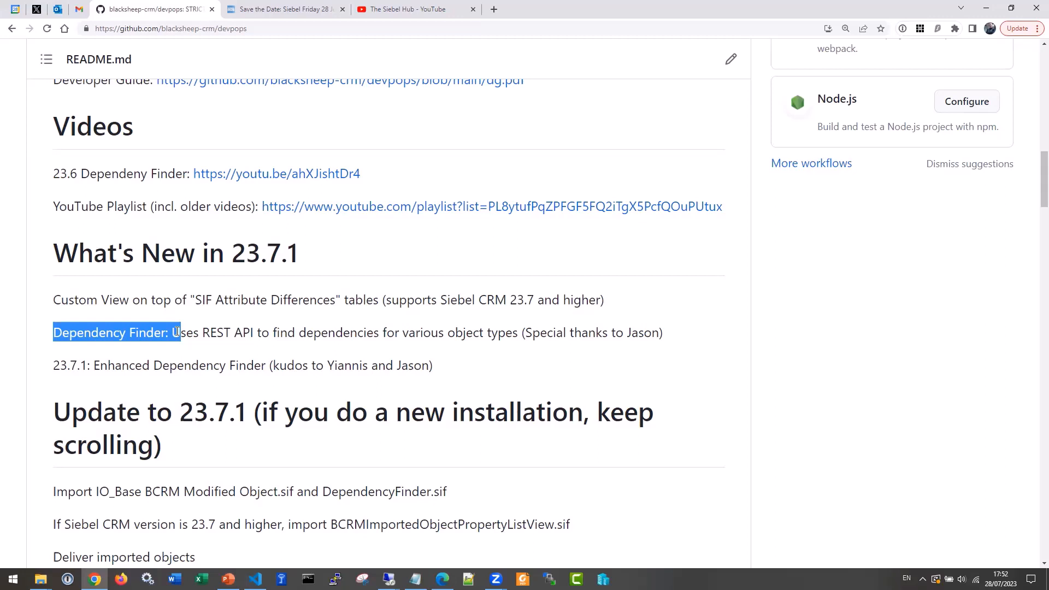
pyautogui.scroll(-5, 176, 332)
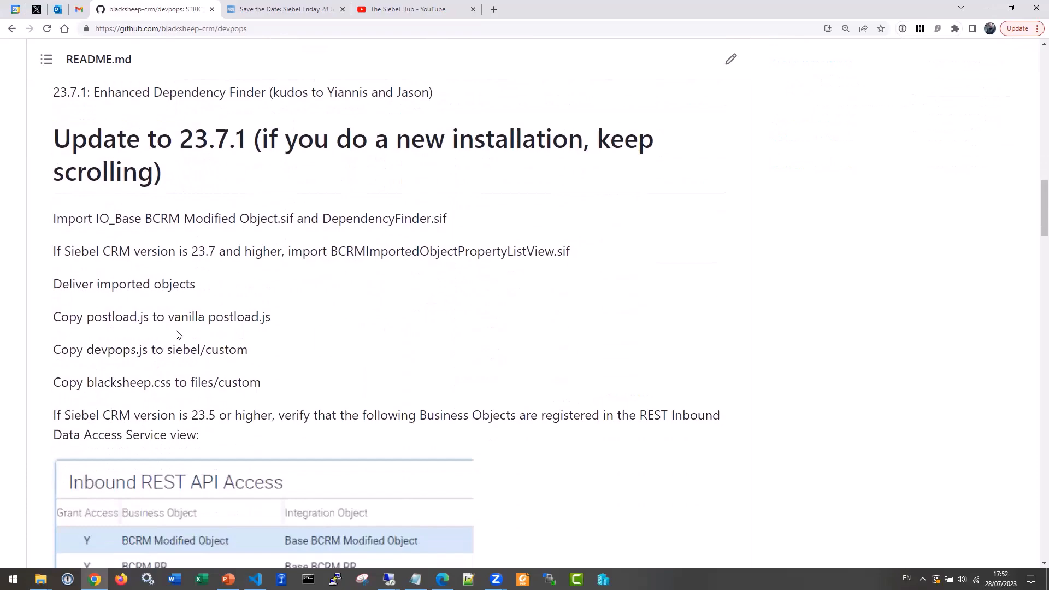
pyautogui.scroll(-20, 176, 334)
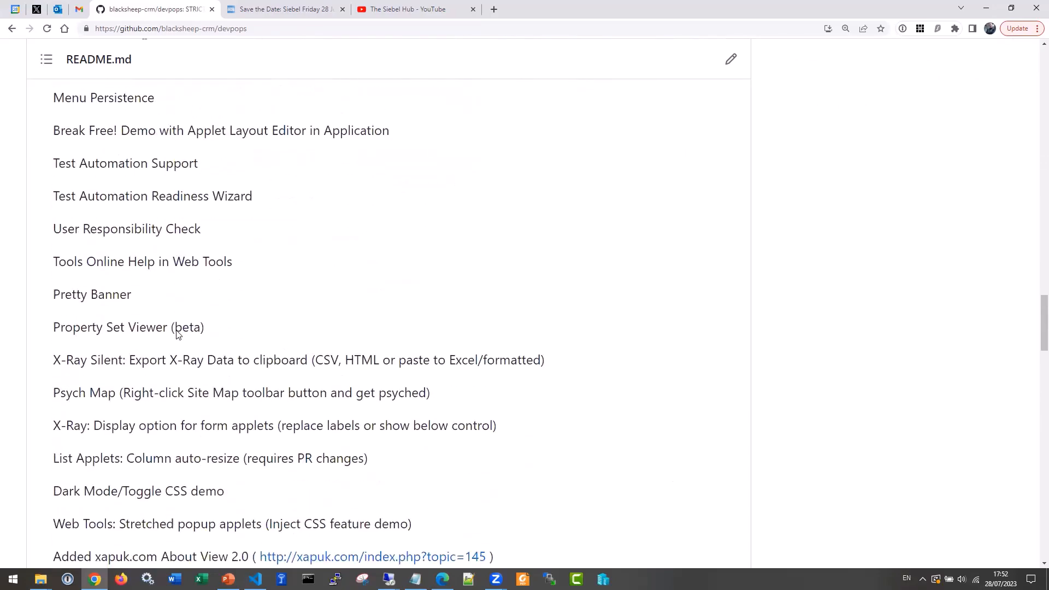
pyautogui.scroll(-13, 176, 333)
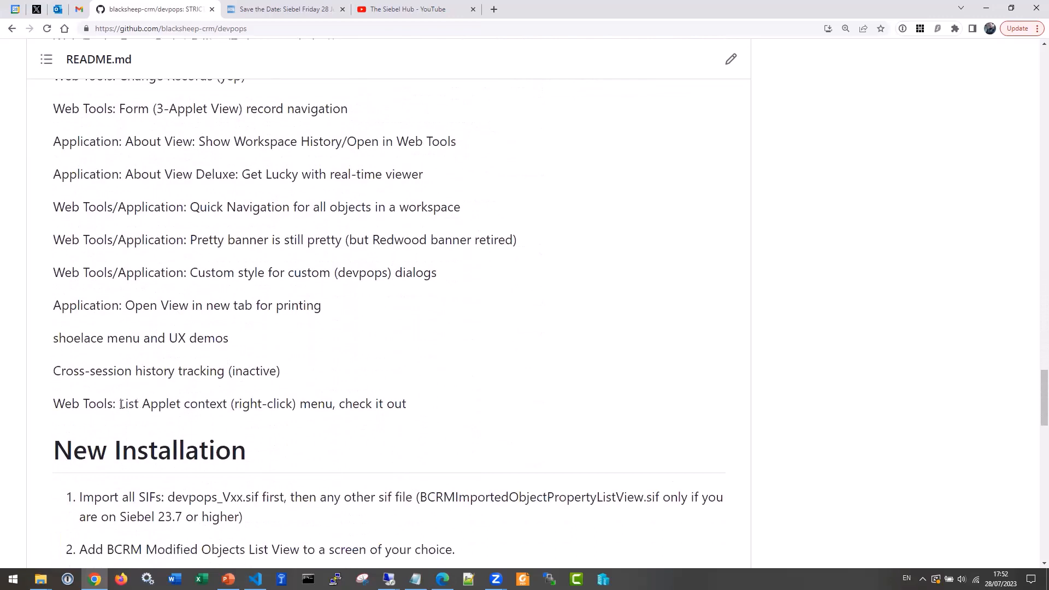
pyautogui.moveTo(119, 405); pyautogui.dragTo(428, 410)
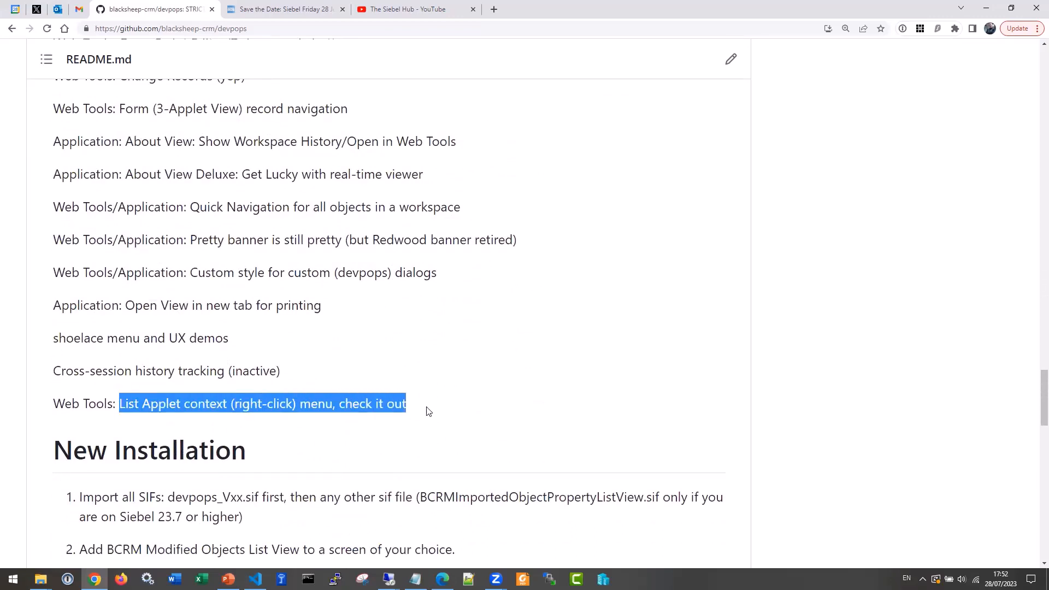
# Switch to the remote Web Tools session and run an unfiltered query on the business components
pyautogui.click(389, 579)
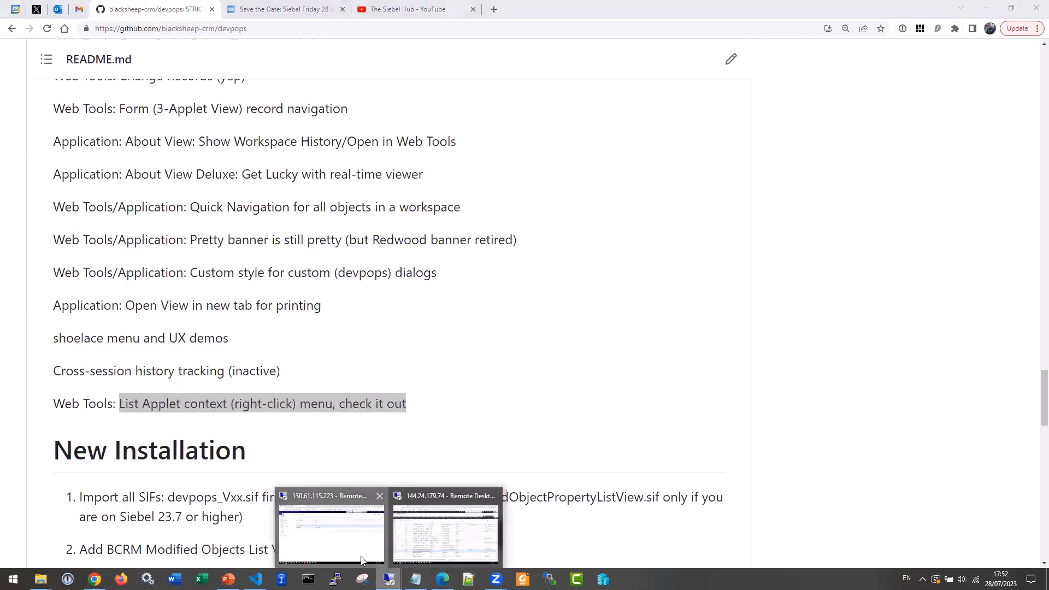
pyautogui.click(361, 560)
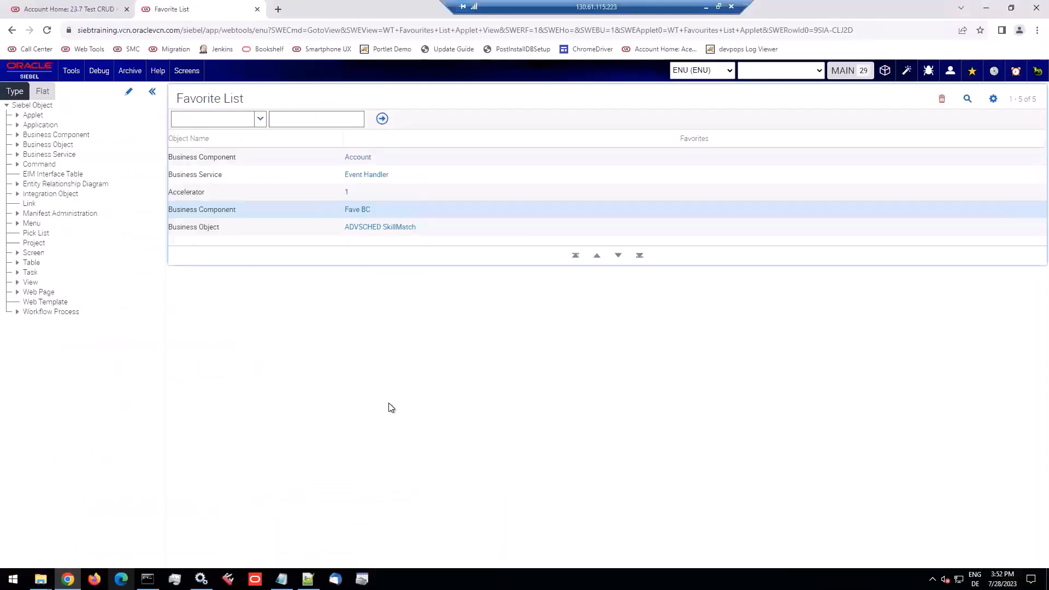
pyautogui.click(47, 135)
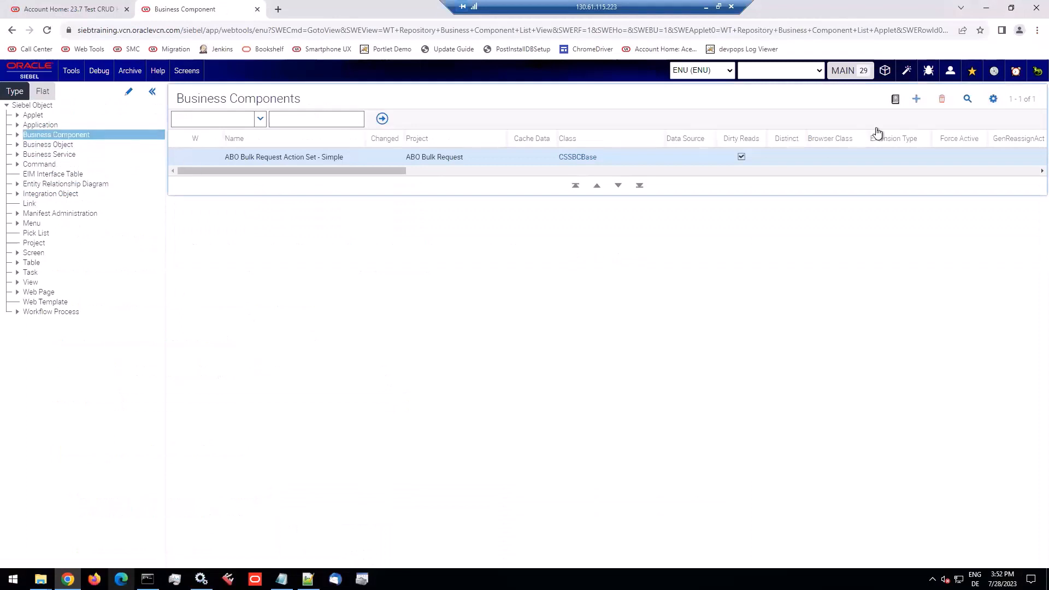
pyautogui.click(968, 99)
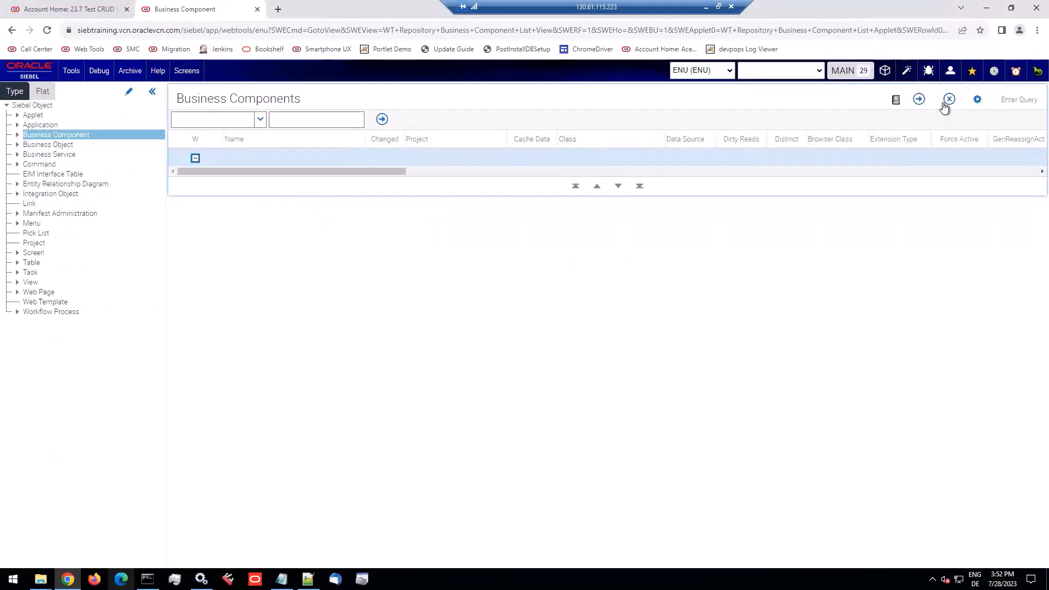
pyautogui.click(920, 99)
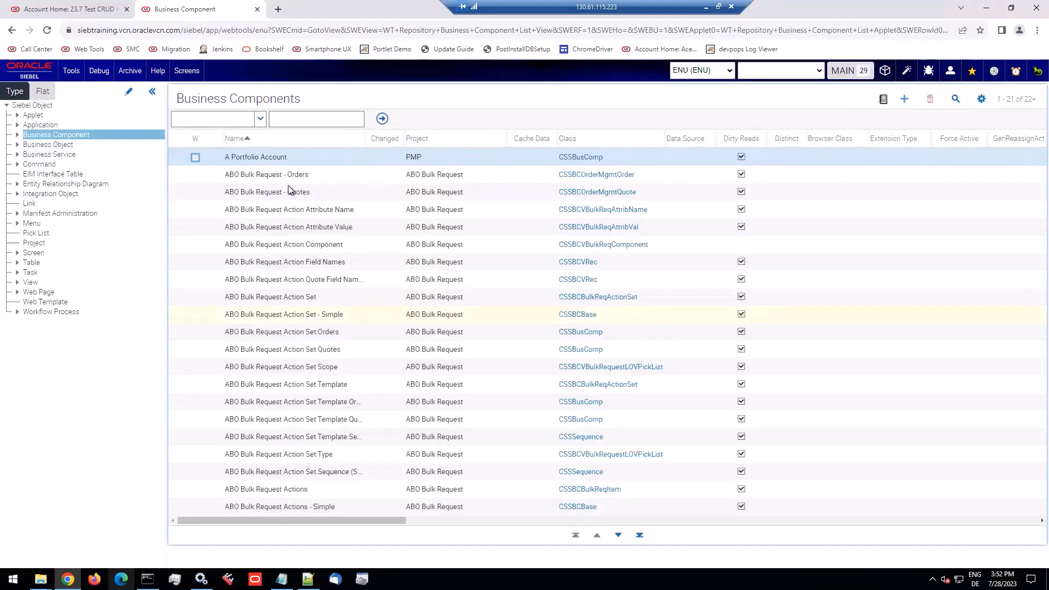
# View the About Record information for "ABO Bulk Request Action Attribute Value" through the list context menu and close it
pyautogui.click(290, 209)
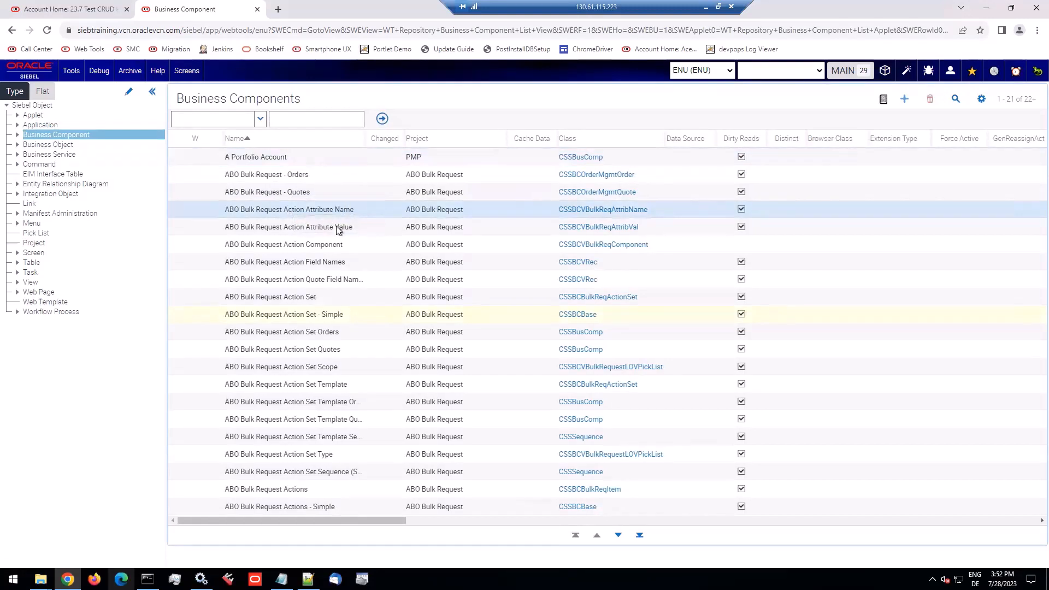
pyautogui.click(340, 227)
pyautogui.click(404, 235)
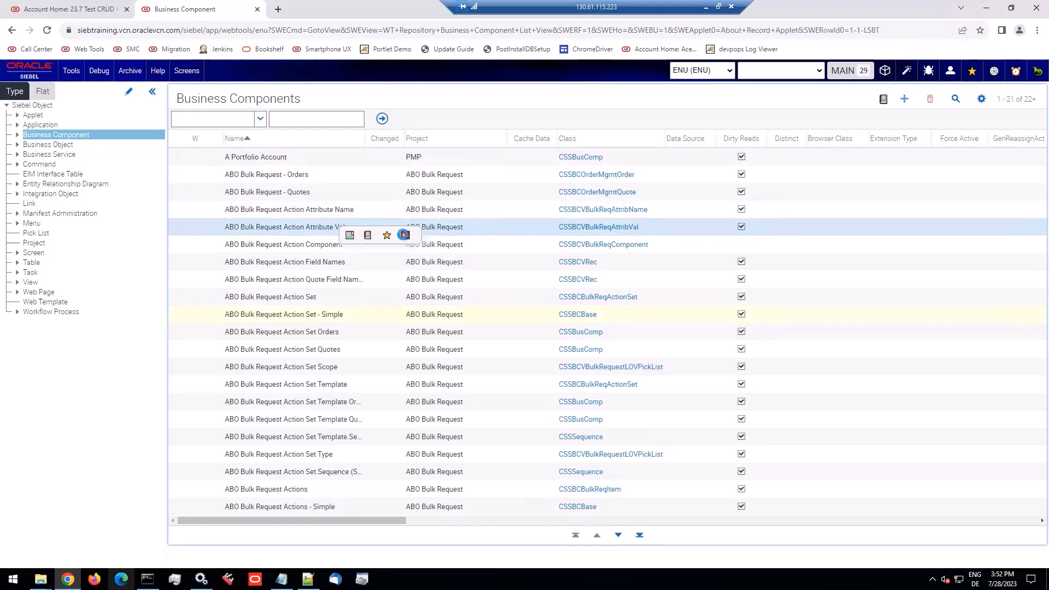
pyautogui.click(629, 369)
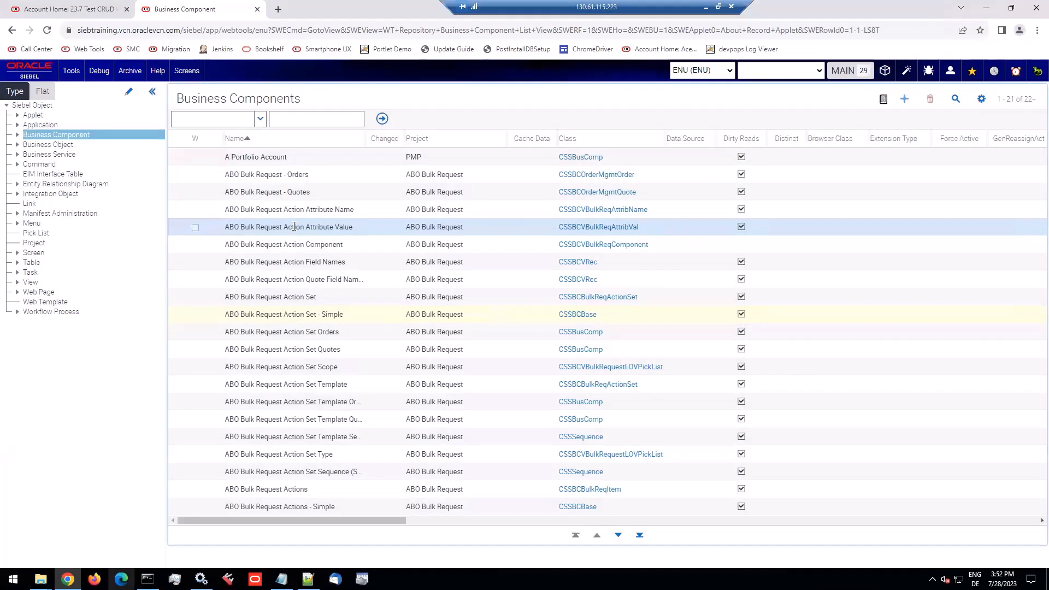
# Find dependencies of "ABO Bulk Request Action Component" with the devpops Dependency Finder, hide the zero-hit results and close the dialog
pyautogui.click(288, 244)
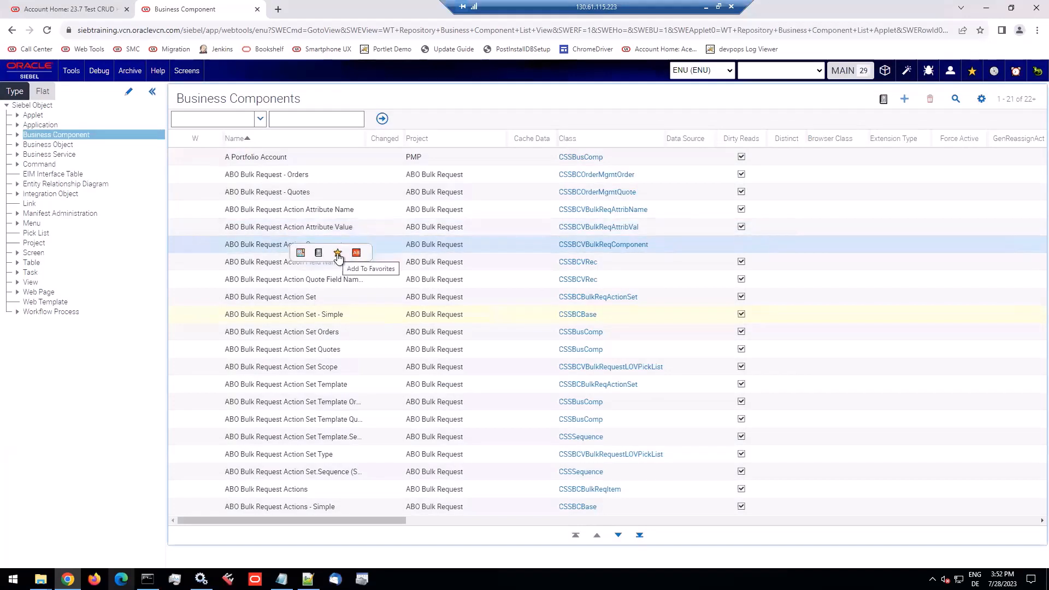
pyautogui.click(301, 254)
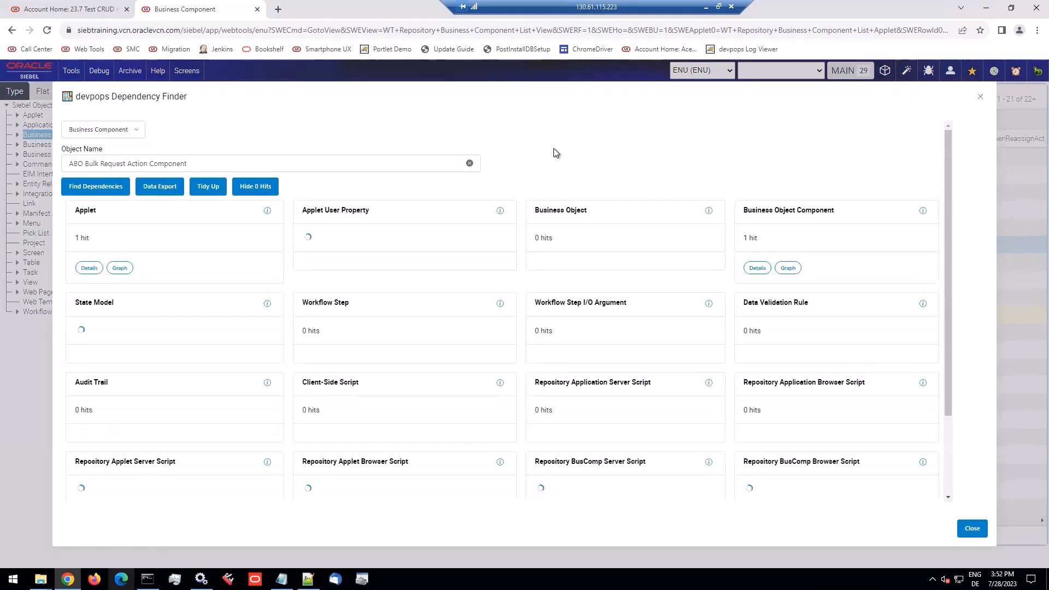
pyautogui.click(256, 187)
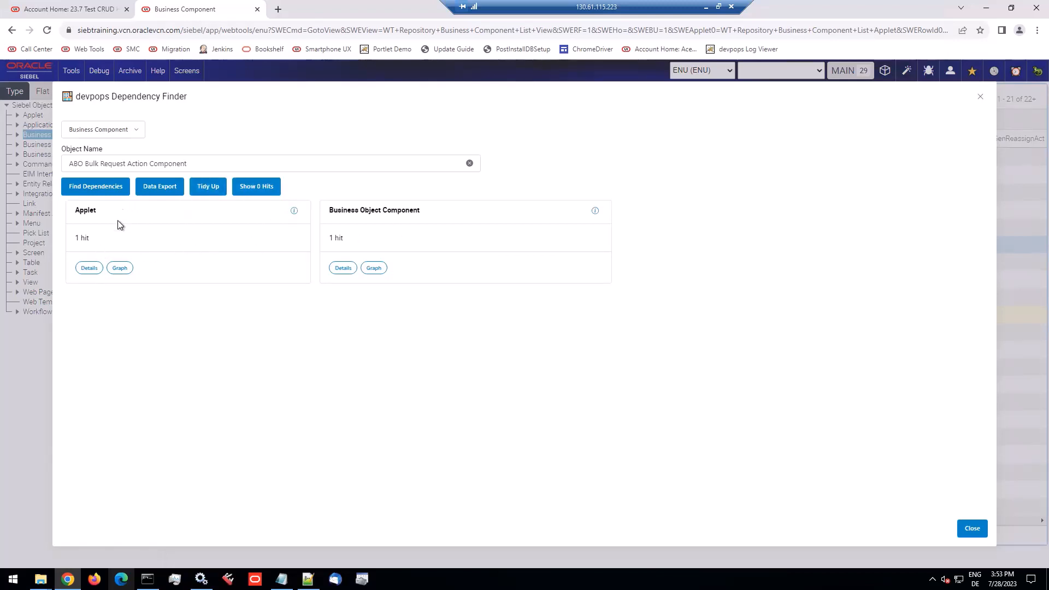
pyautogui.click(982, 99)
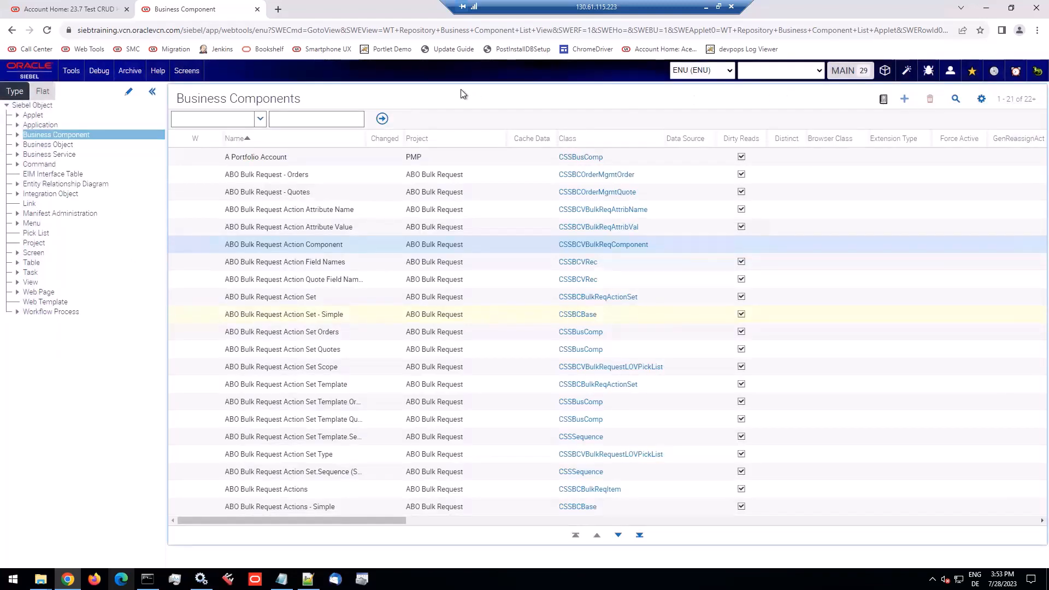
# Minimize the remote session, switch to PowerPoint and open slide 45, "Web Tools: SIF Attribute Differences"
pyautogui.click(706, 6)
pyautogui.click(229, 578)
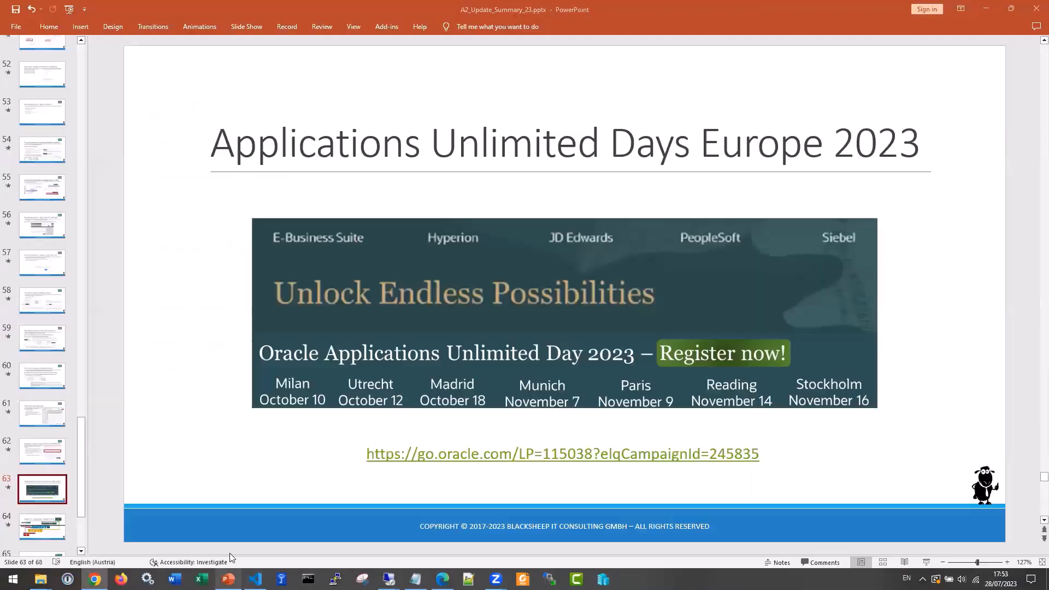
pyautogui.scroll(3, 35, 281)
pyautogui.scroll(5, 34, 281)
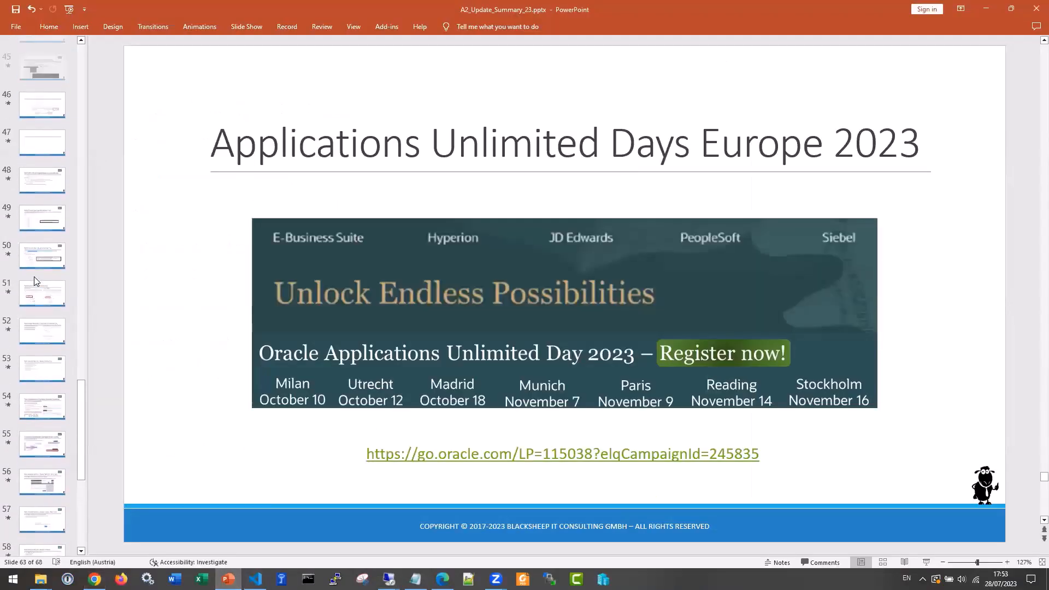
pyautogui.scroll(1, 35, 281)
pyautogui.click(42, 163)
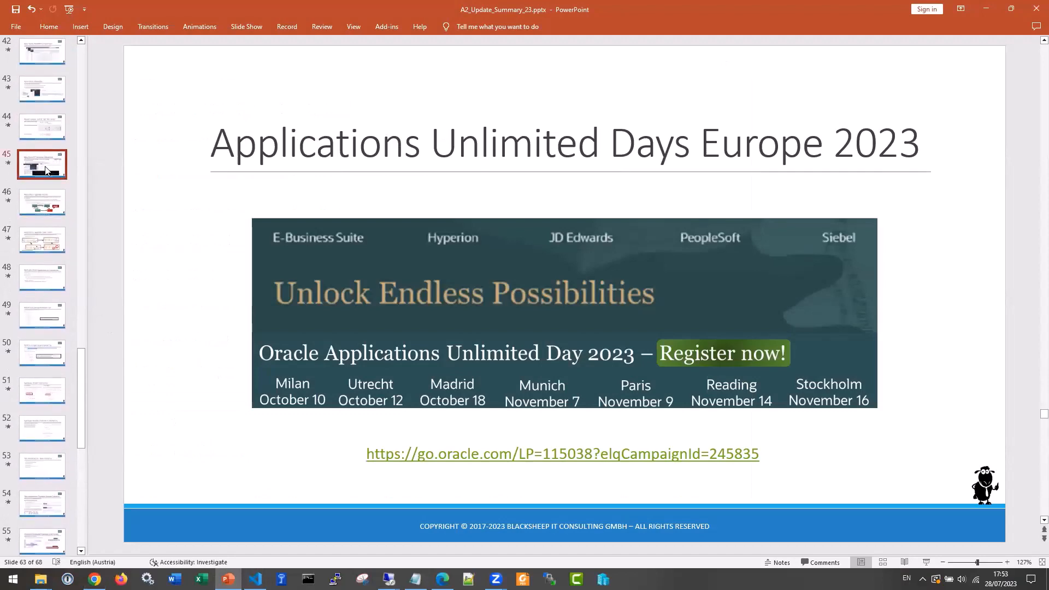
# Shrink the Attribute Differences screenshot and move the console output picture so that neither covers the table relationship diagram
pyautogui.moveTo(522, 269); pyautogui.dragTo(180, 106)
pyautogui.rightClick(456, 214)
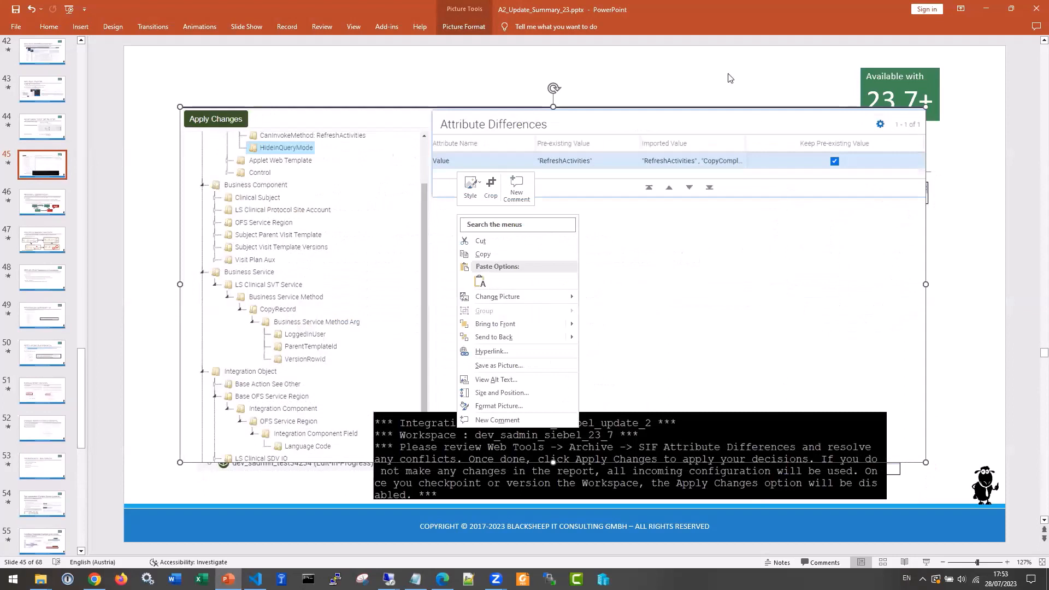
pyautogui.press('Escape')
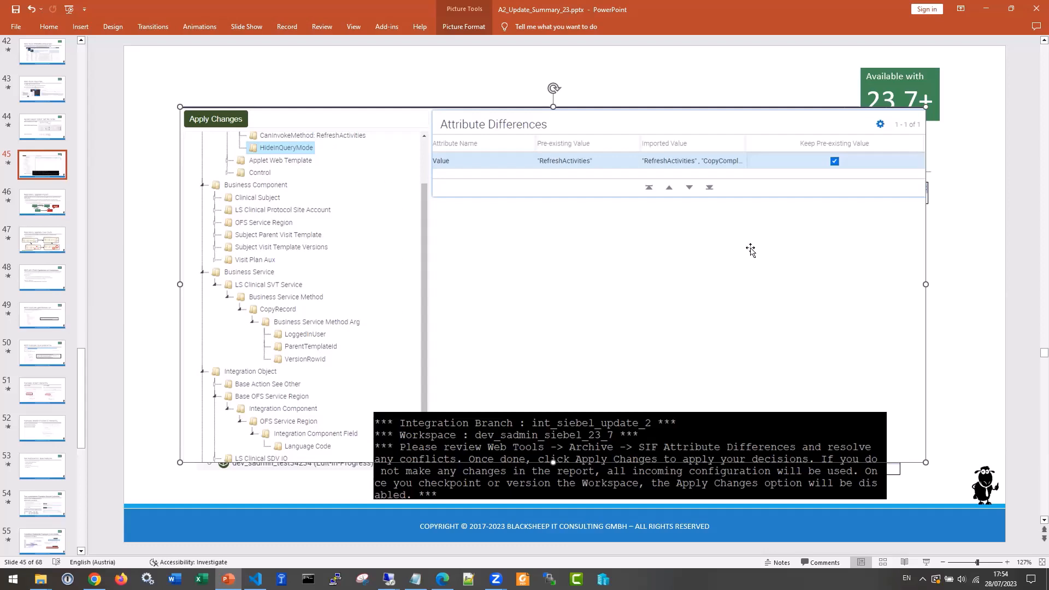
pyautogui.moveTo(925, 105); pyautogui.dragTo(716, 209)
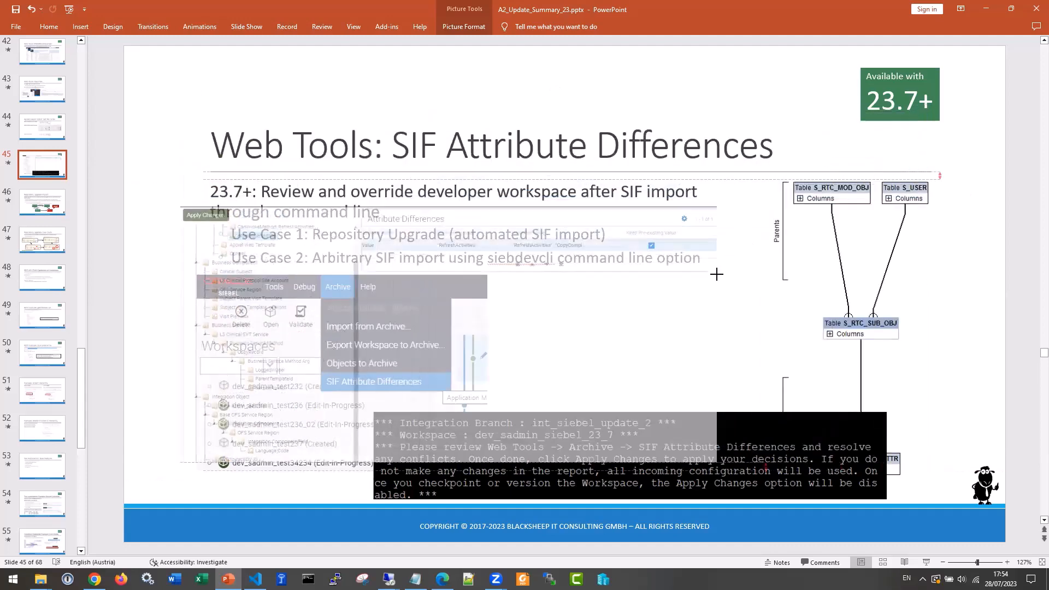
pyautogui.click(851, 262)
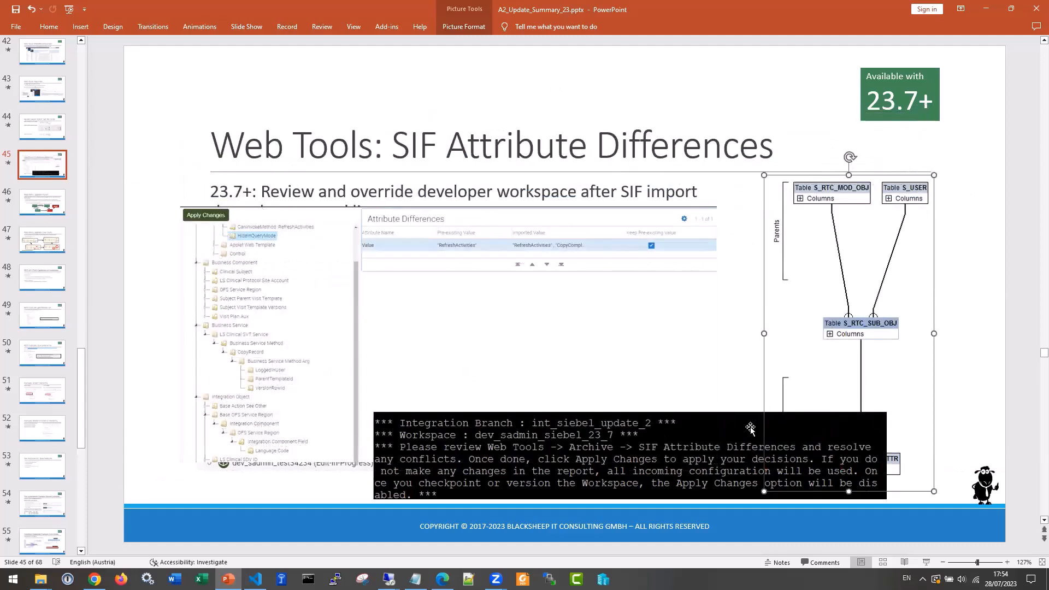
pyautogui.moveTo(754, 427); pyautogui.dragTo(580, 432)
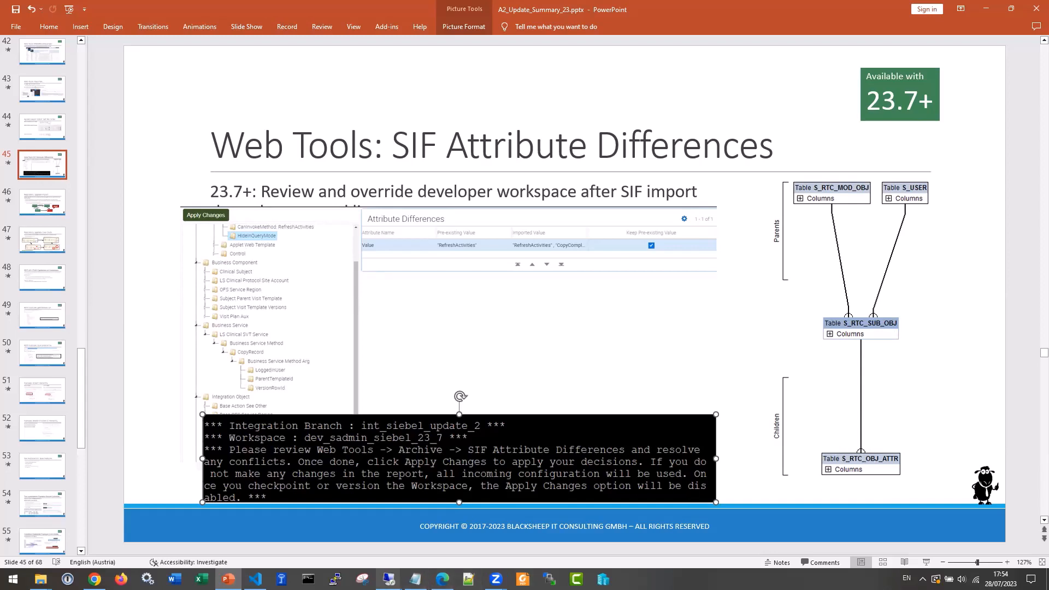
# Switch to the Siebel application's remote session and examine the operation, new-child flag and object names in the Imported Object Properties list
pyautogui.click(408, 558)
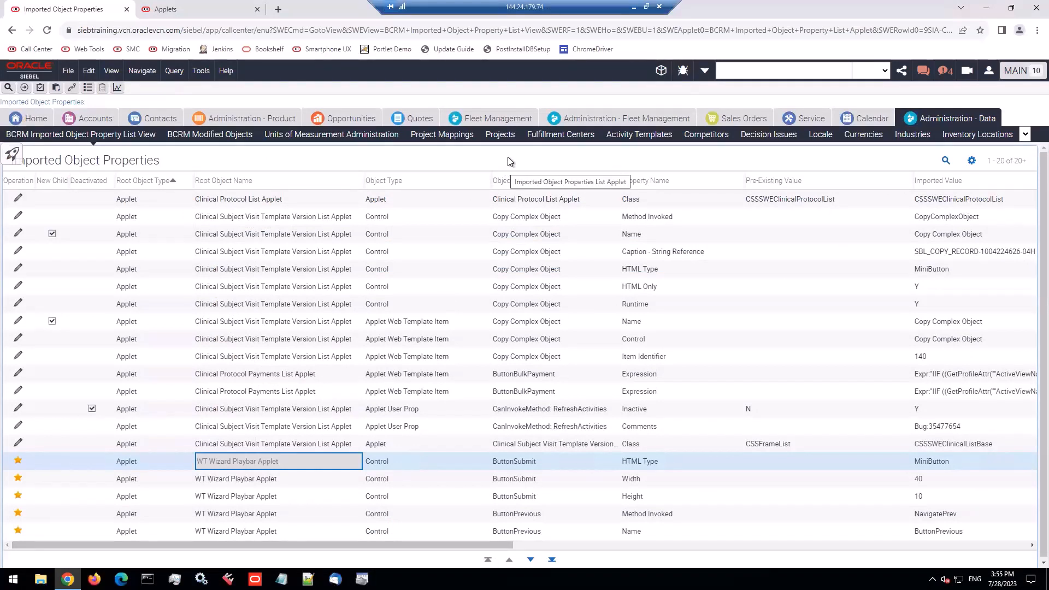
pyautogui.click(510, 199)
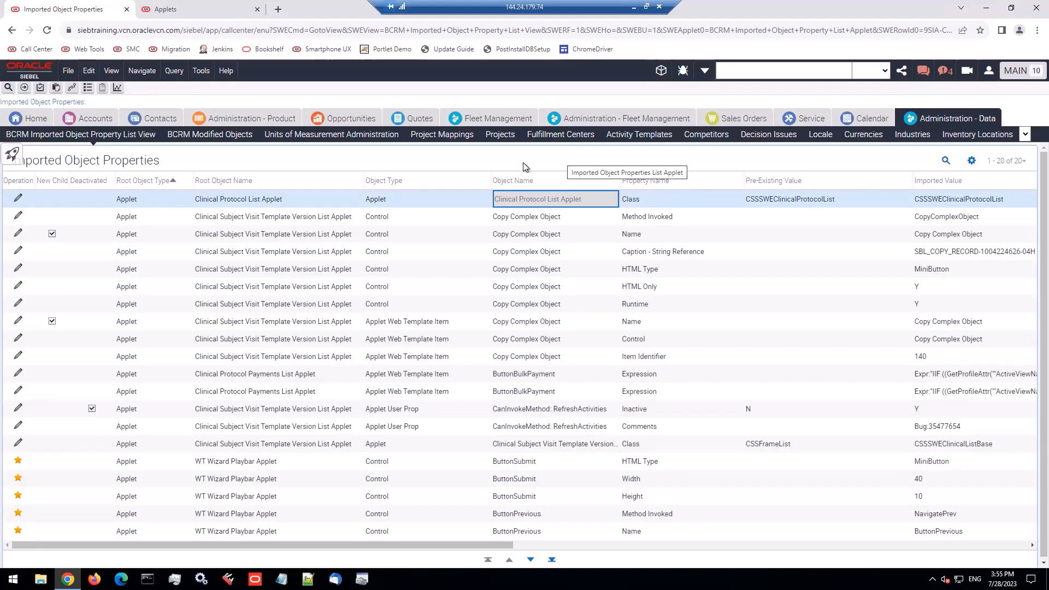
pyautogui.click(22, 200)
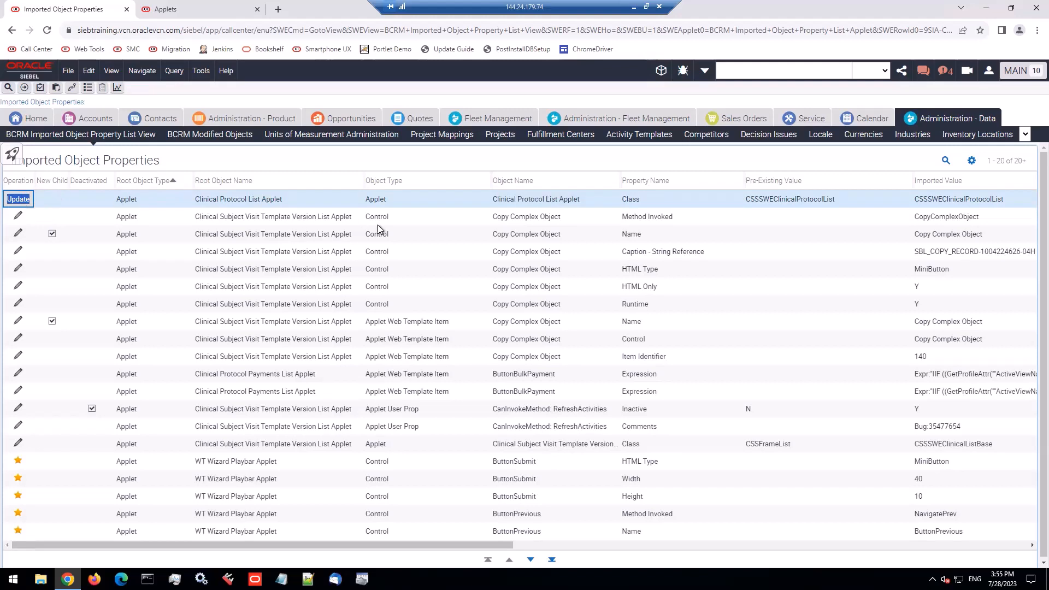
pyautogui.click(402, 218)
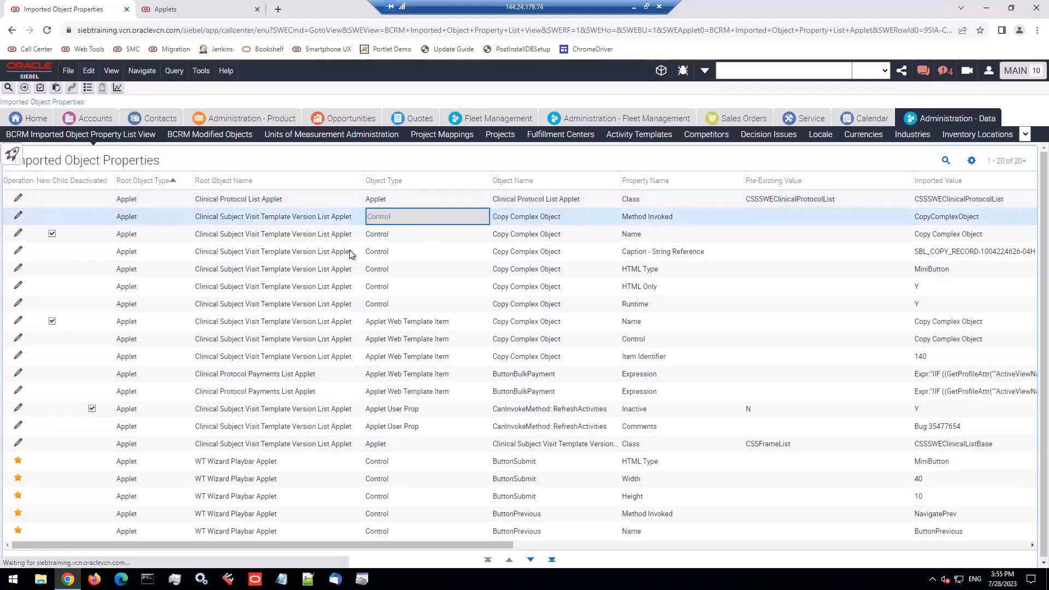
pyautogui.click(58, 232)
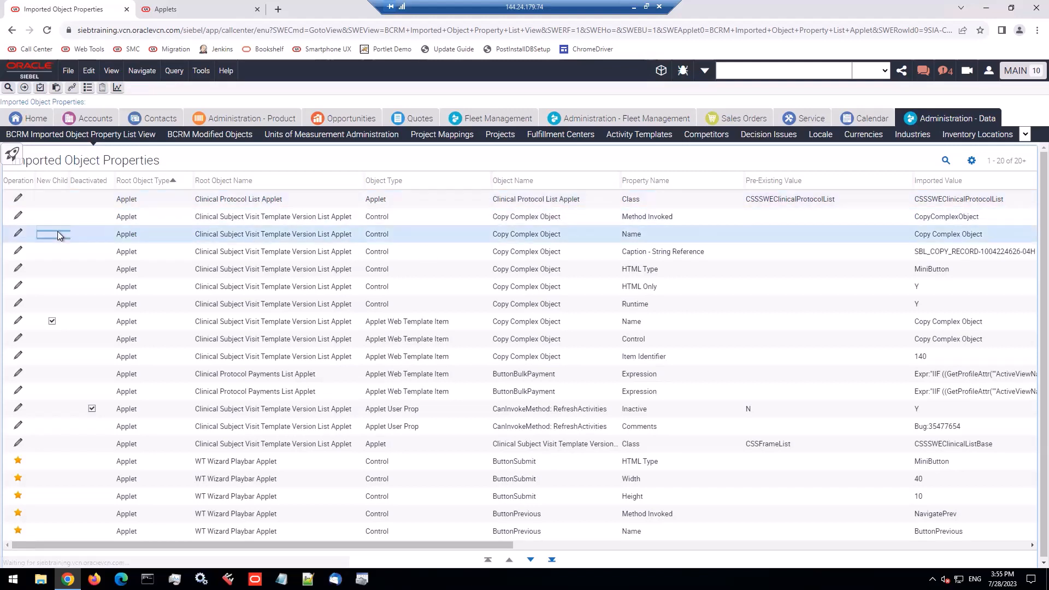
pyautogui.click(543, 216)
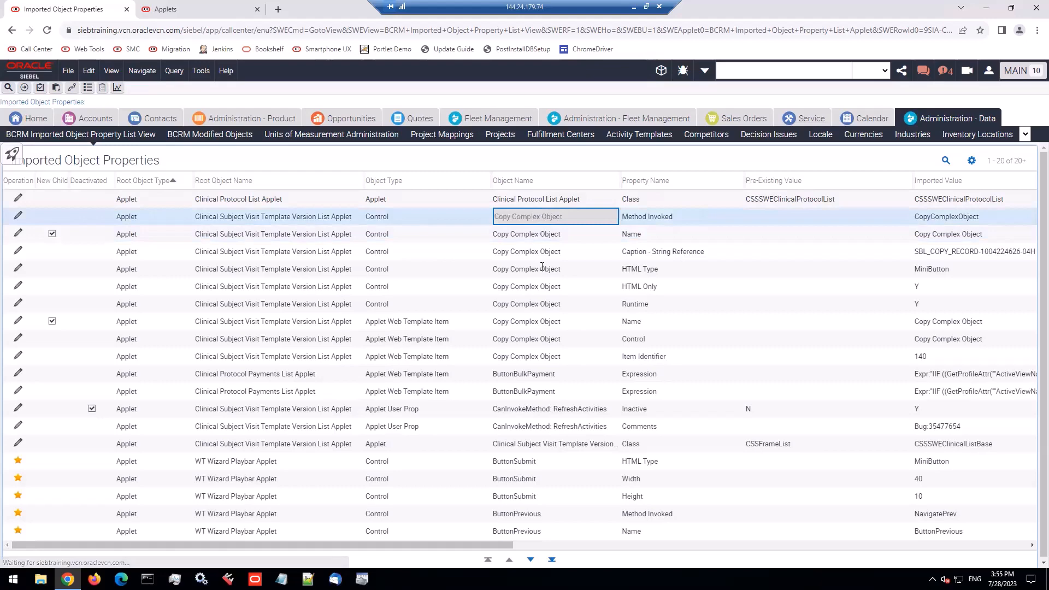
# Examine the Copy Complex Object, deactivated user property and inserted WT Wizard Playbar Applet rows, including the following set of records
pyautogui.keyDown('shift'); pyautogui.click(535, 300); pyautogui.keyUp('shift')
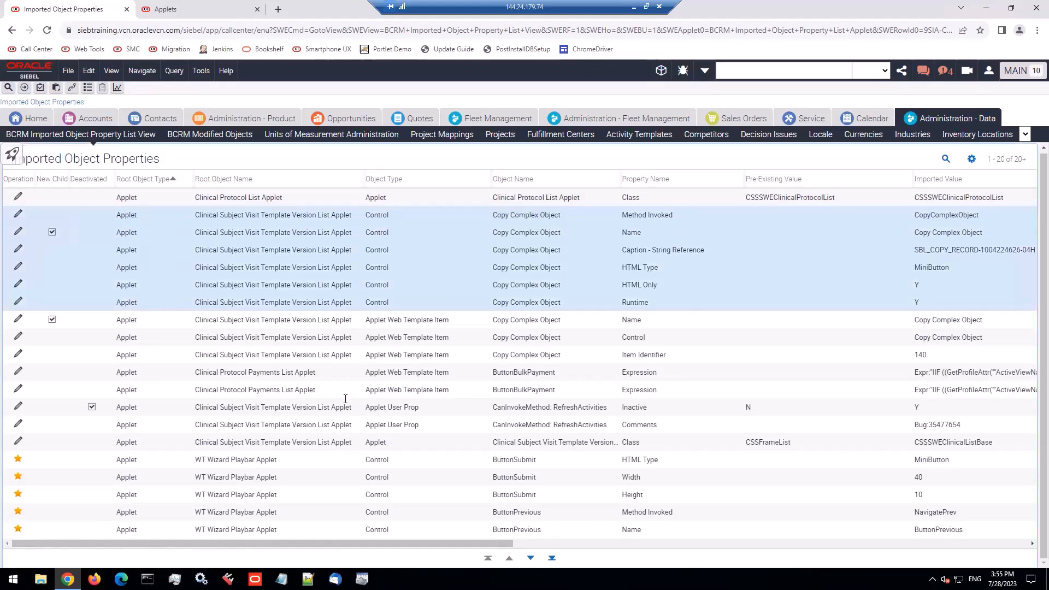
pyautogui.click(106, 413)
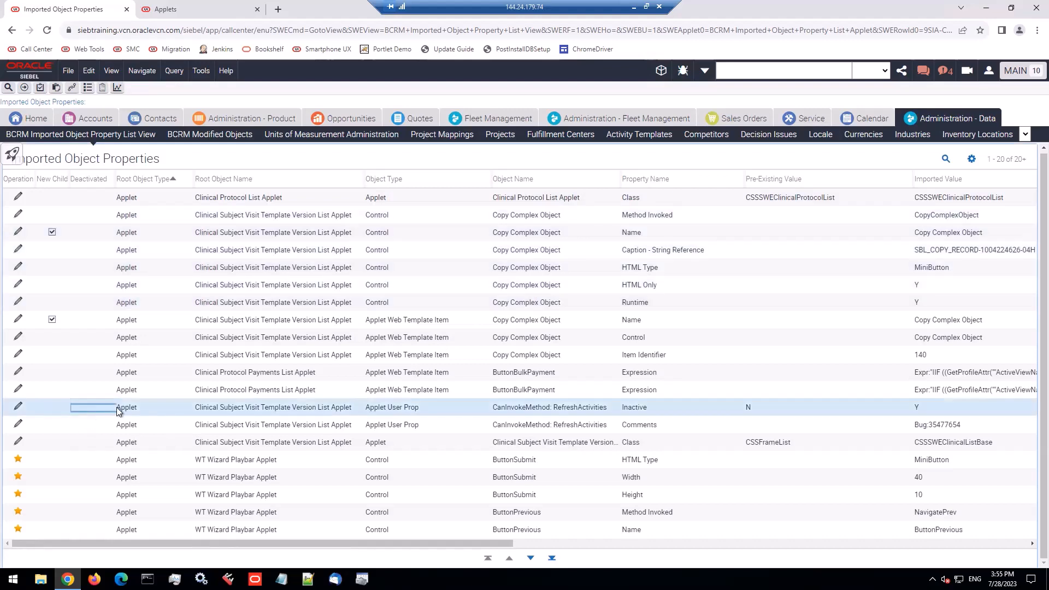
pyautogui.click(125, 411)
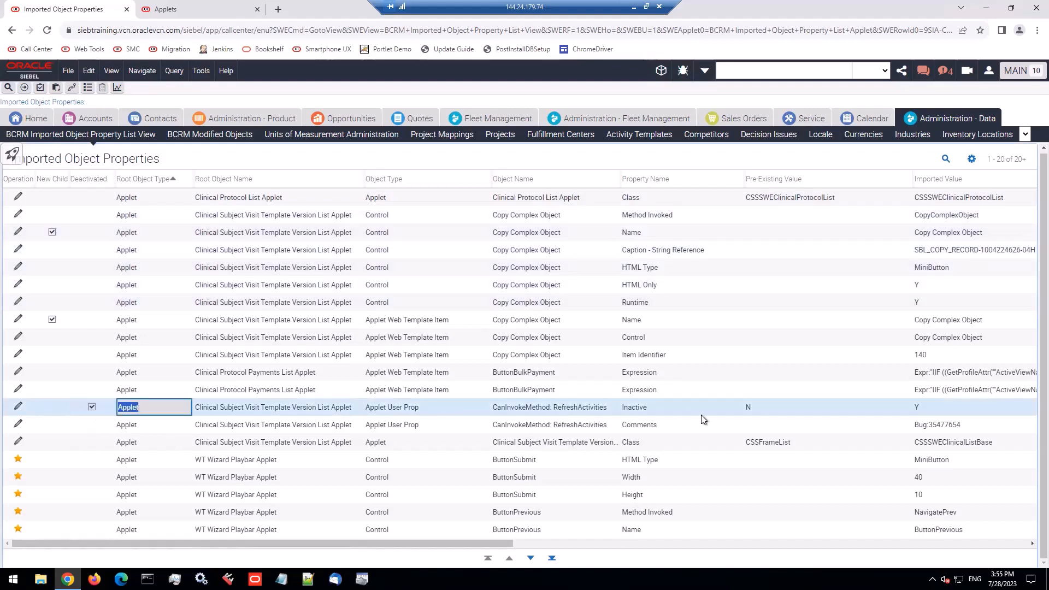
pyautogui.click(29, 464)
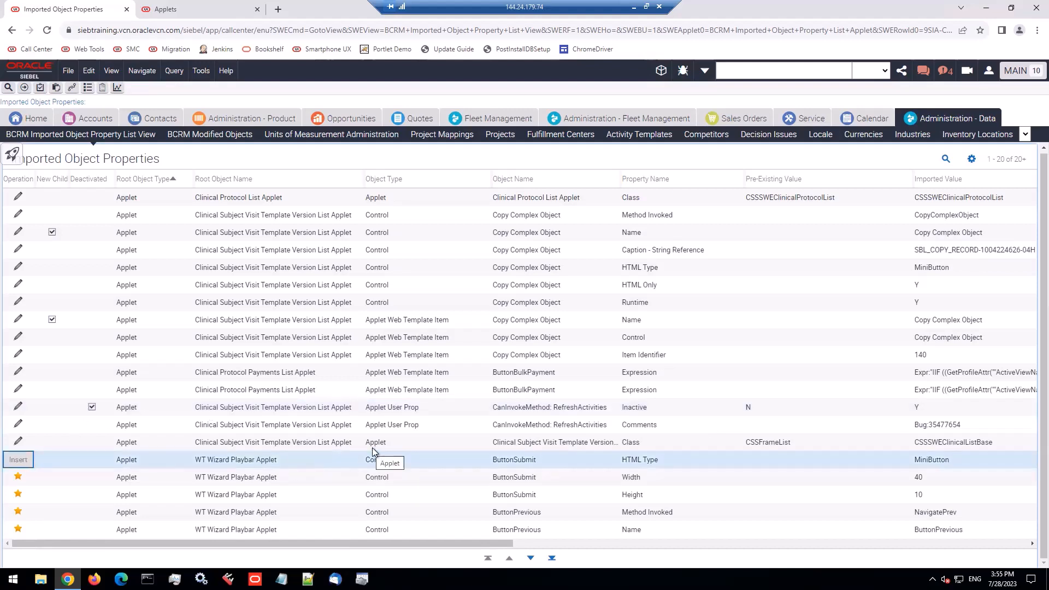
pyautogui.click(249, 467)
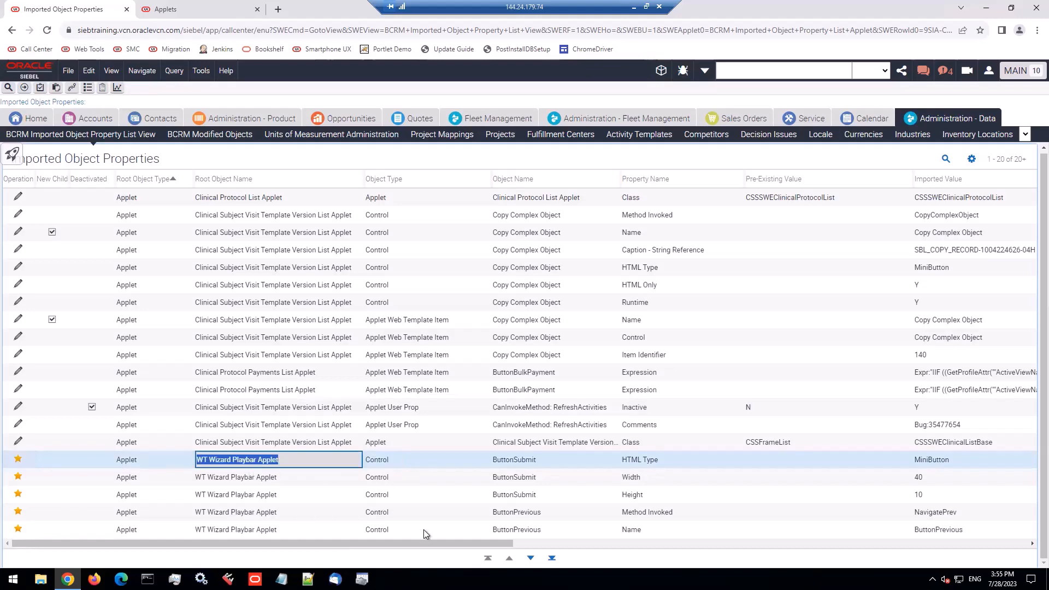
pyautogui.press('pagedown')
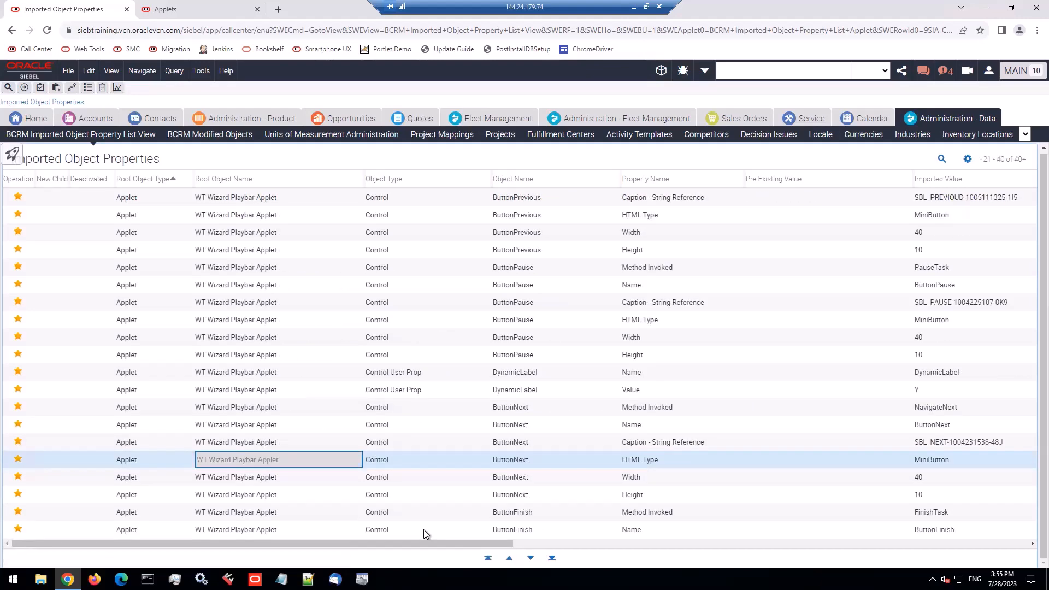
# Export all rows in the current query with visible columns from the Imported Object Properties list in HTML format
pyautogui.click(967, 160)
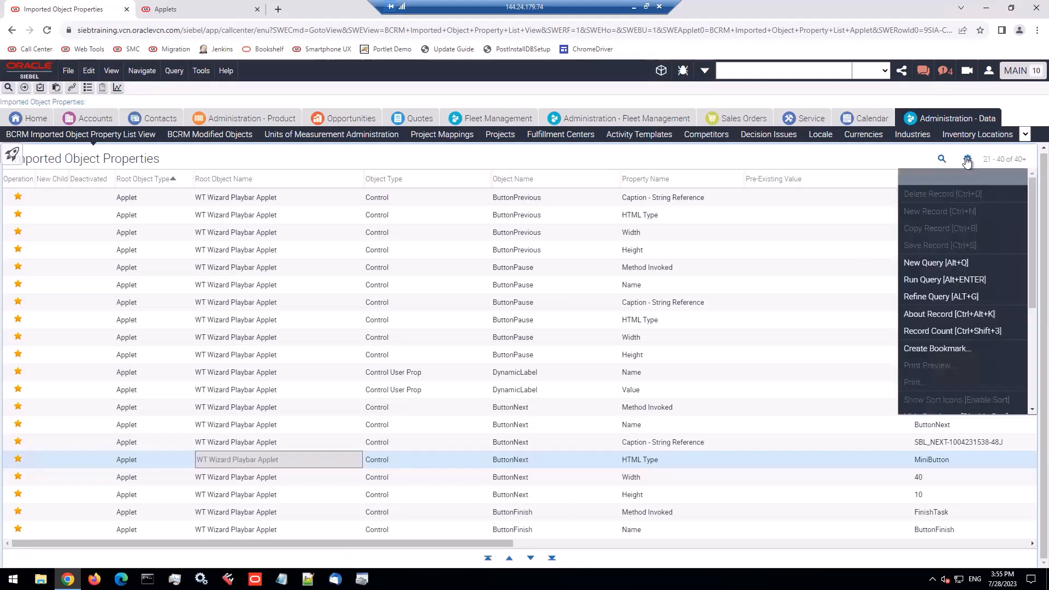
pyautogui.scroll(-3, 942, 336)
pyautogui.click(939, 343)
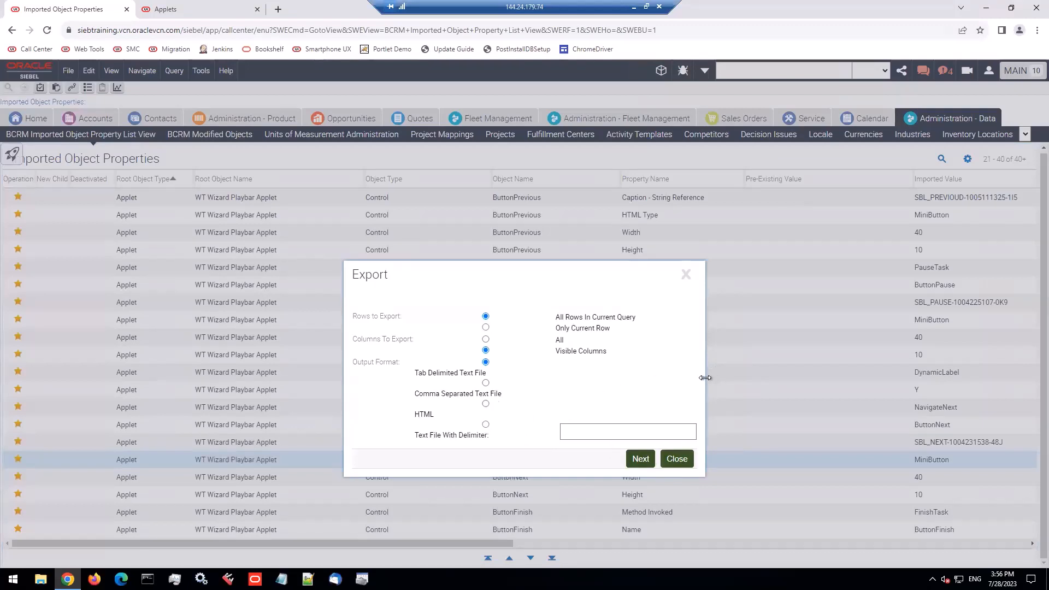
pyautogui.moveTo(597, 381); pyautogui.dragTo(803, 360)
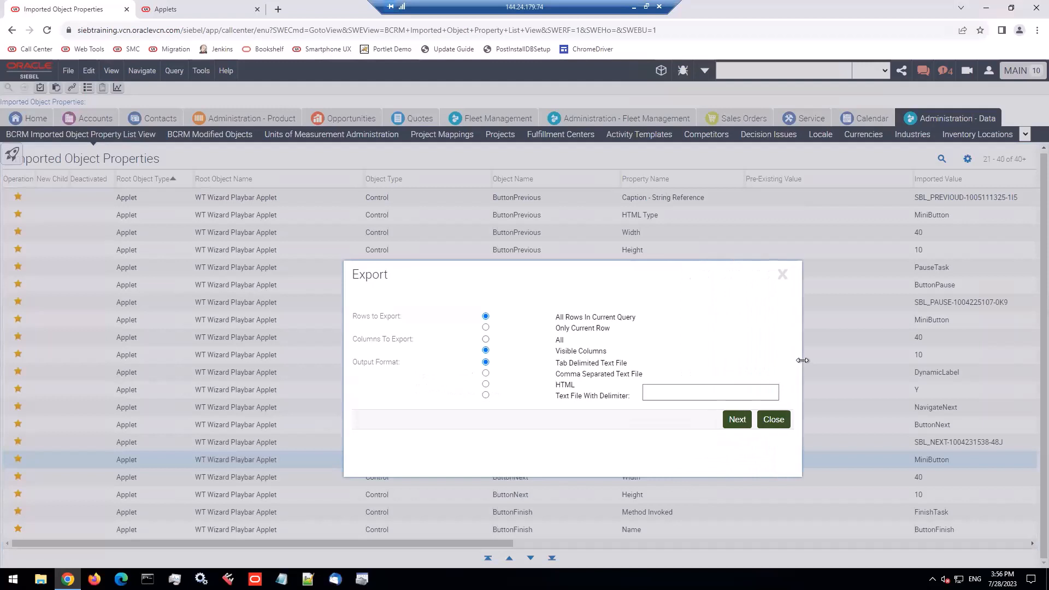
pyautogui.click(486, 385)
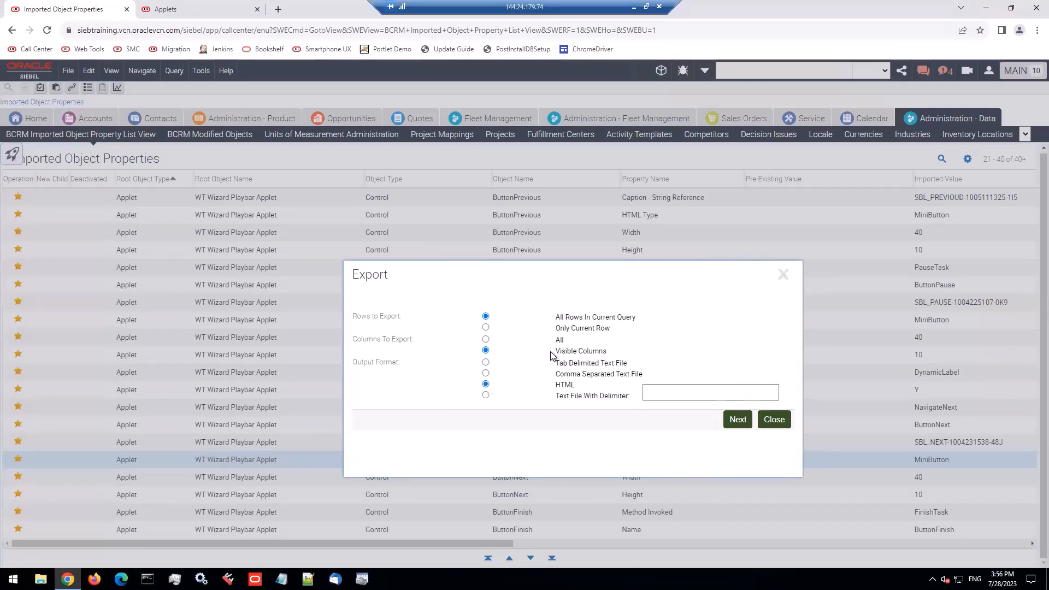
pyautogui.click(735, 419)
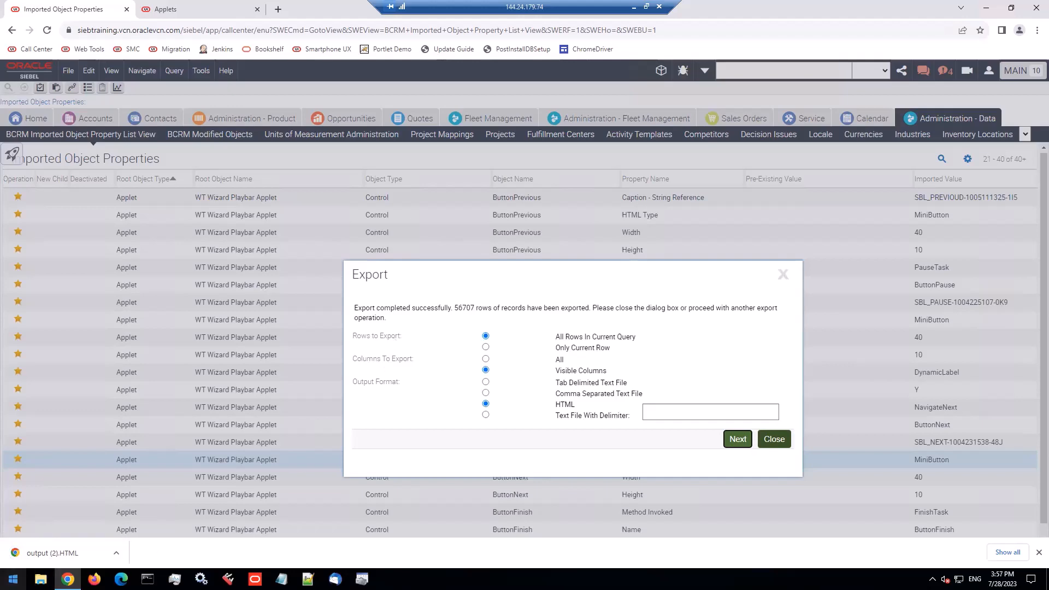
# Open the exported file "output (2).HTML", return to the Imported Object Properties list and close the Export dialog
pyautogui.click(32, 554)
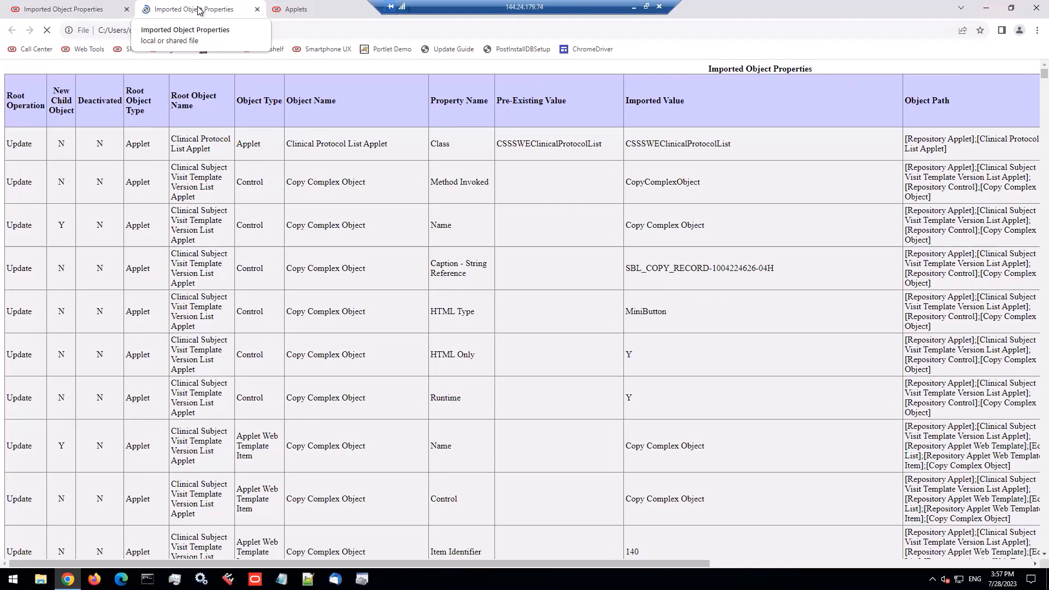
pyautogui.click(59, 10)
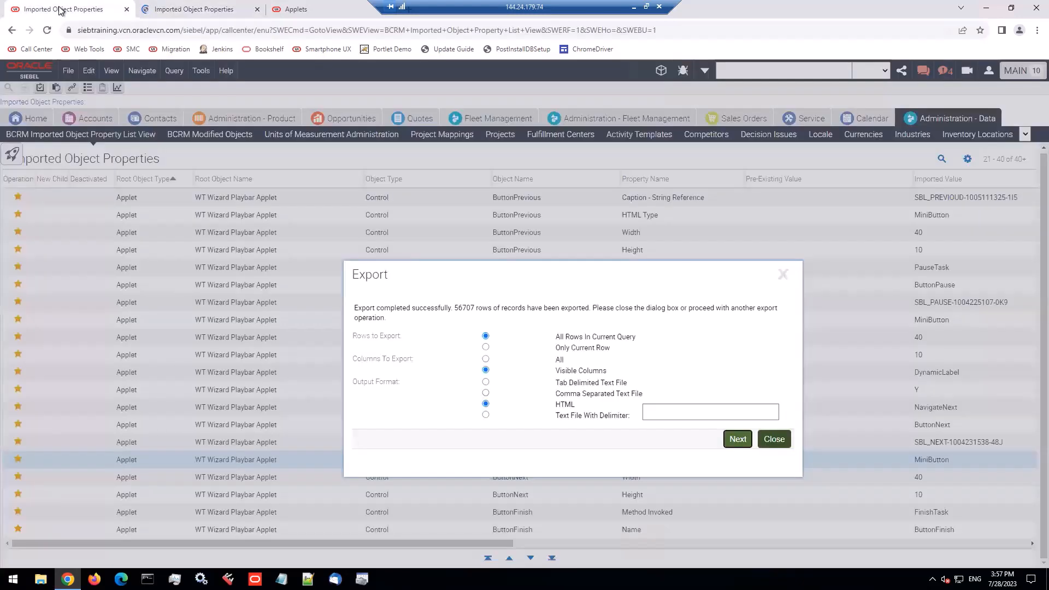
pyautogui.click(772, 440)
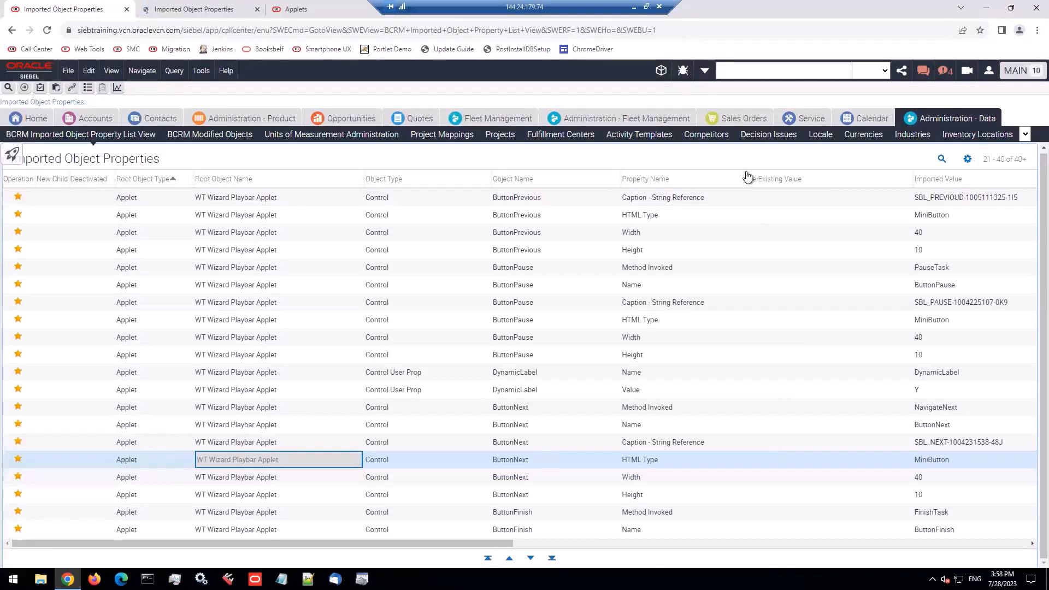
# Minimize the remote session and switch back to the SIF Attribute Differences slide in PowerPoint
pyautogui.click(749, 155)
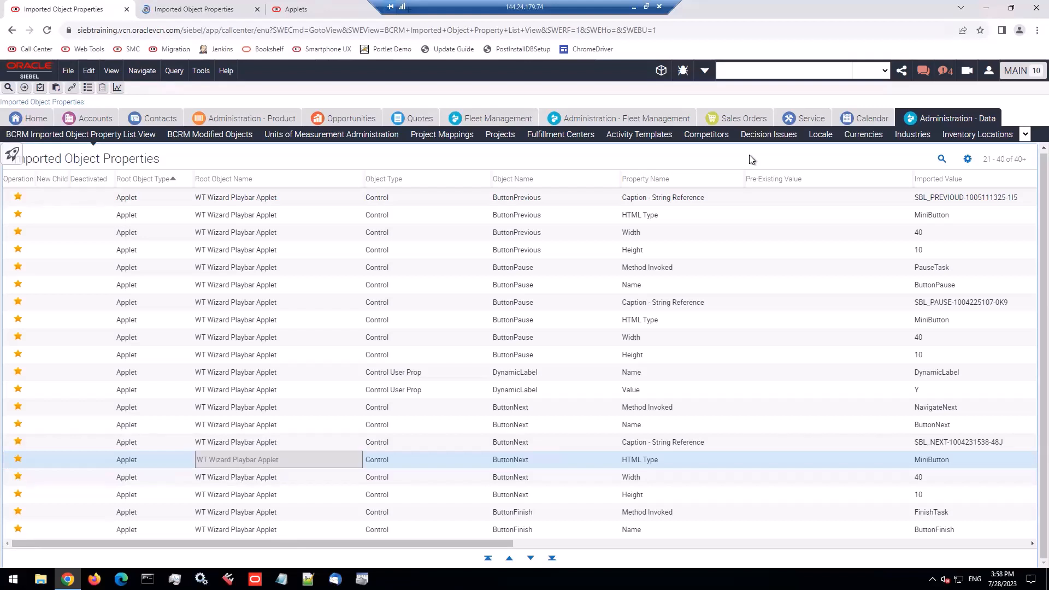
pyautogui.click(632, 10)
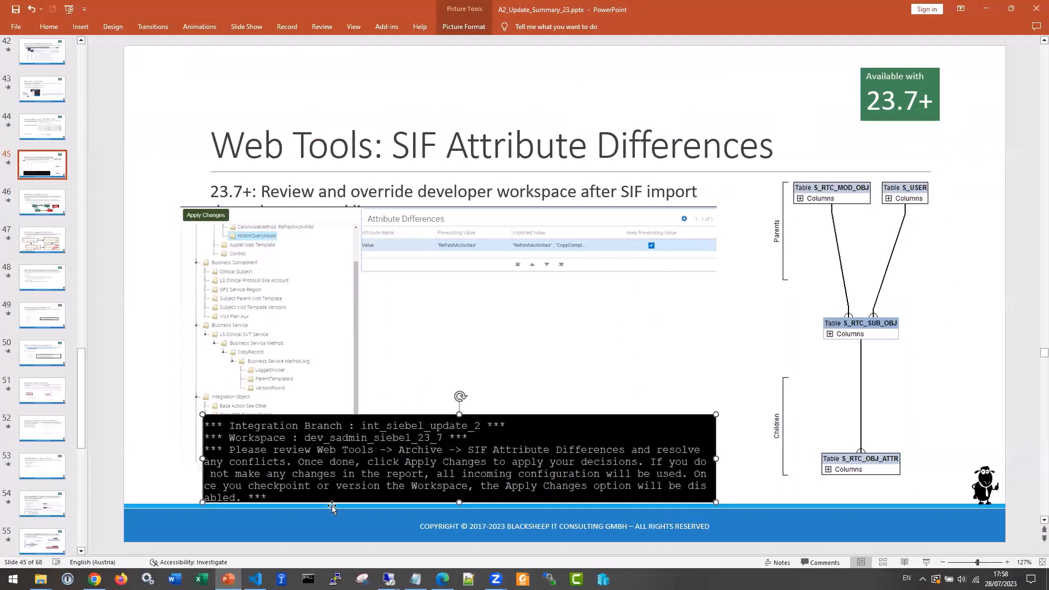